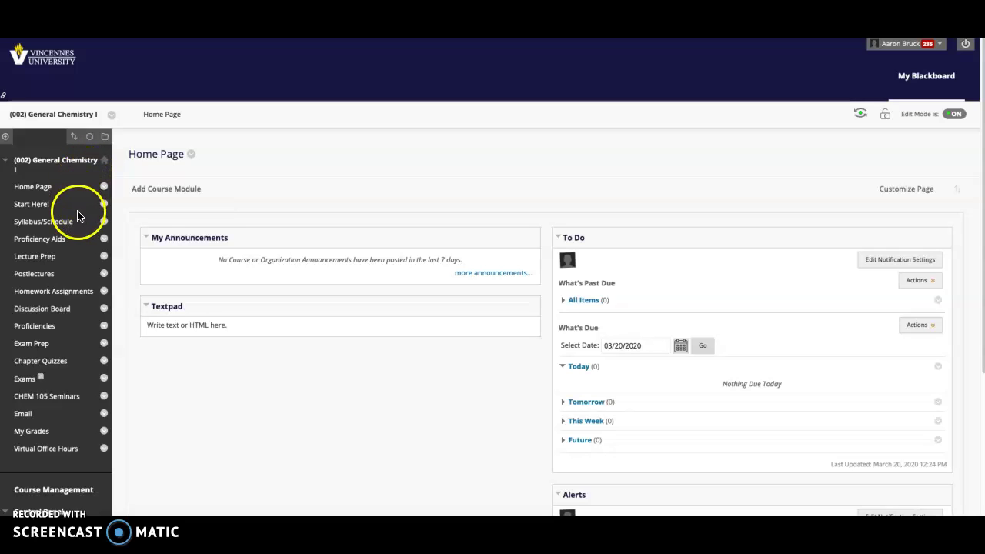
View the course's Syllabus/Schedule page and look through the Proficiency Aids materials down to the Proficiency #6 folder.
left_click(40, 297)
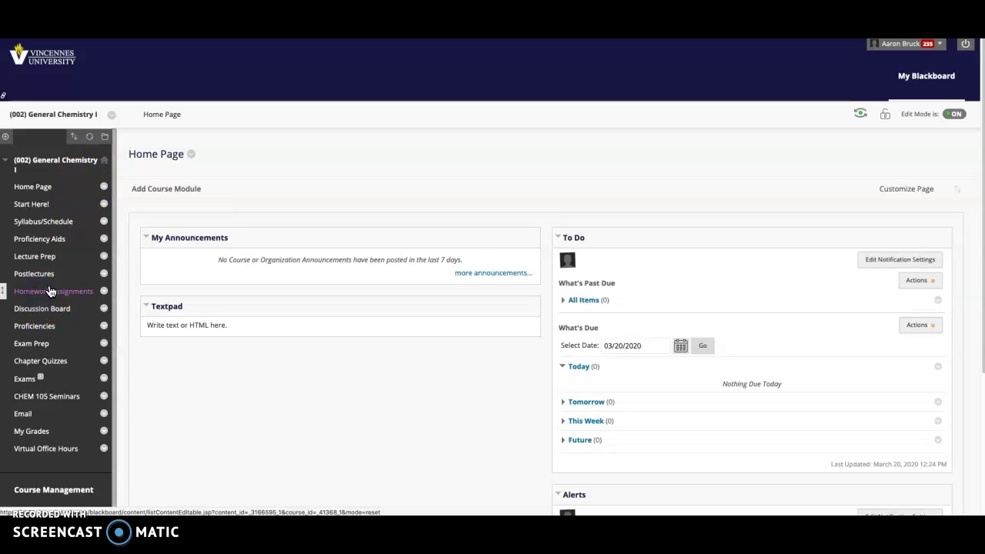
left_click(59, 222)
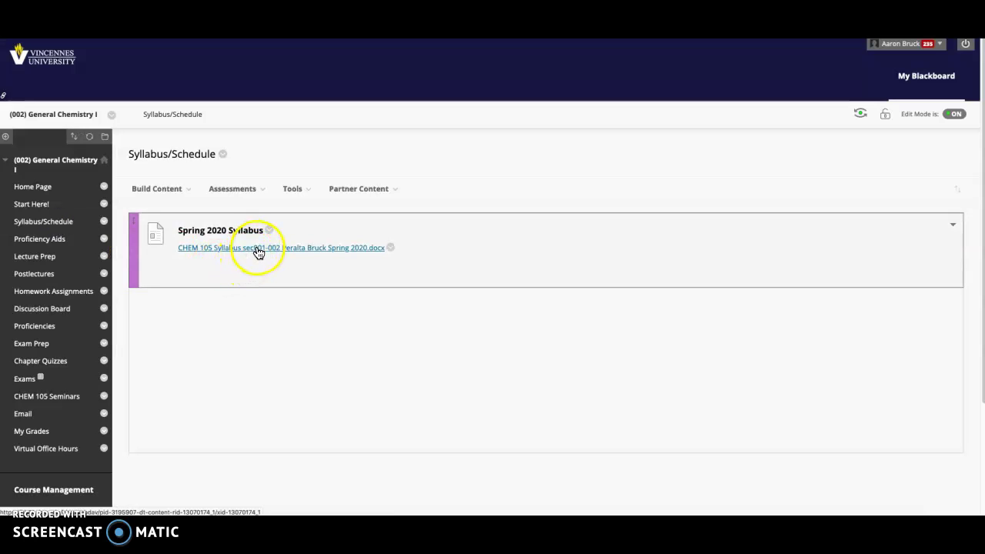
left_click(34, 243)
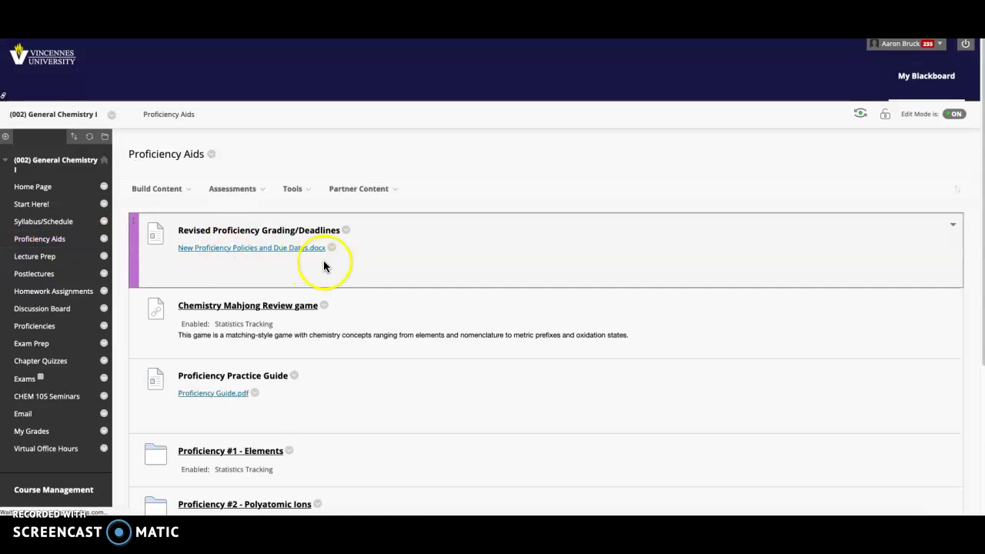
scroll(231, 266, "down", 1)
scroll(231, 269, "down", 3)
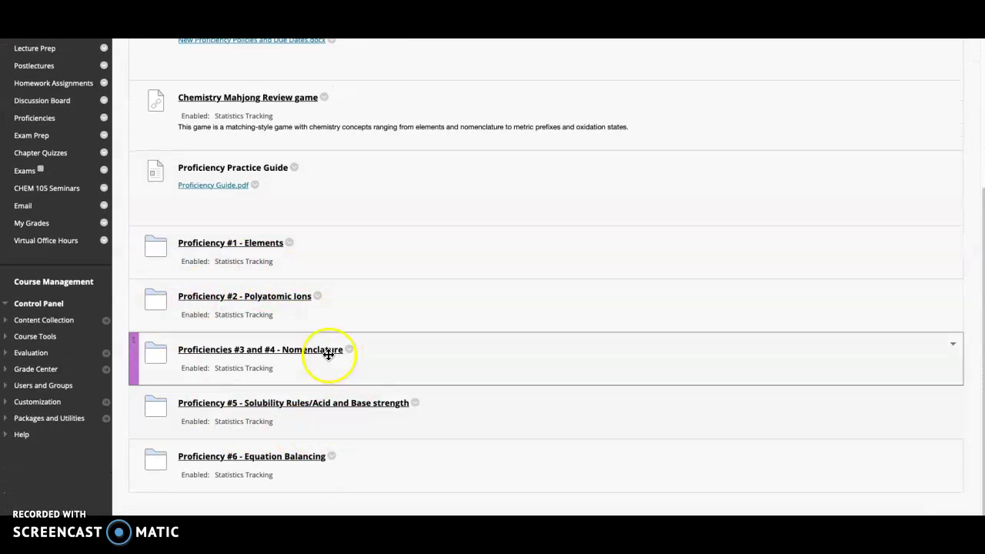
scroll(243, 315, "up", 2)
scroll(230, 319, "up", 2)
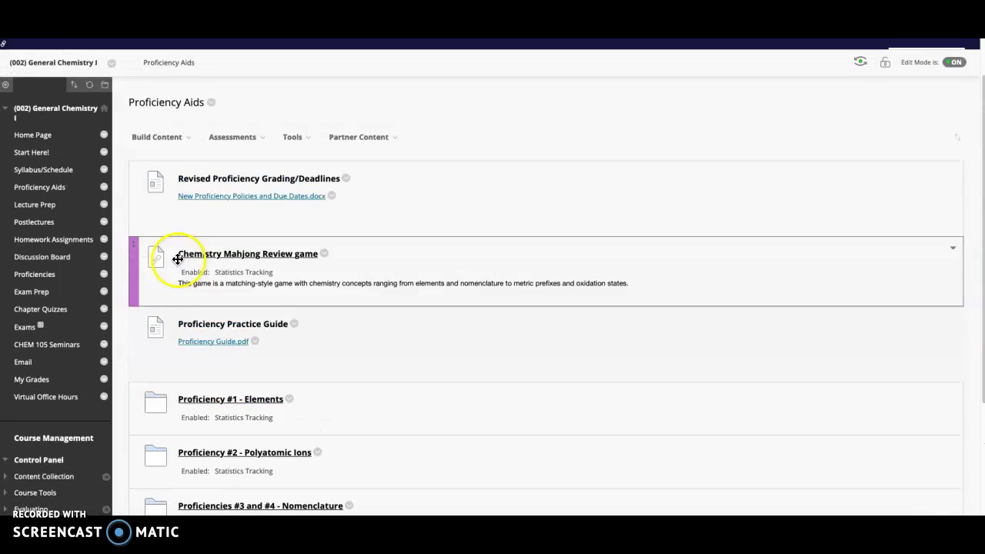
Open the course's Discussion Board and look over the first daily check-in and Q&A forums.
left_click(41, 263)
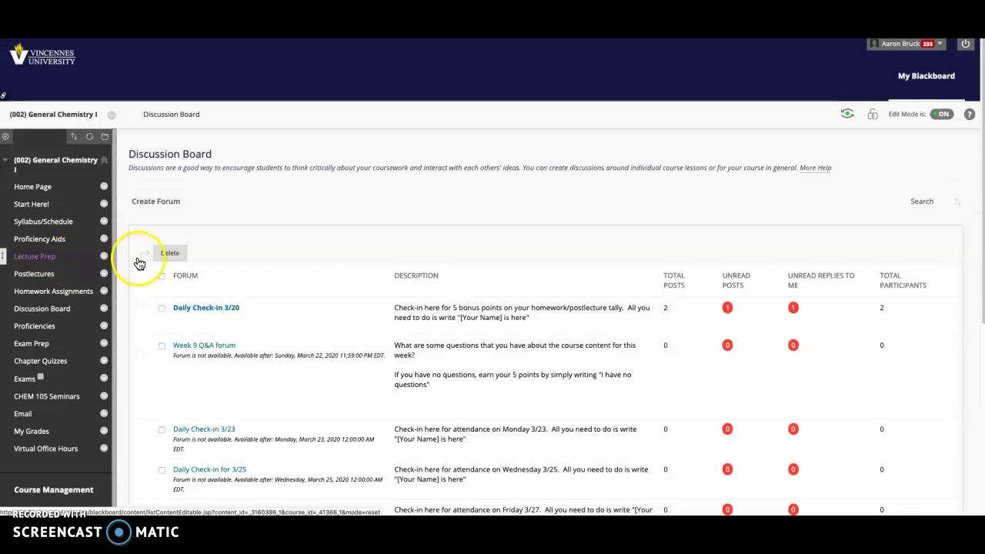
scroll(343, 262, "down", 1)
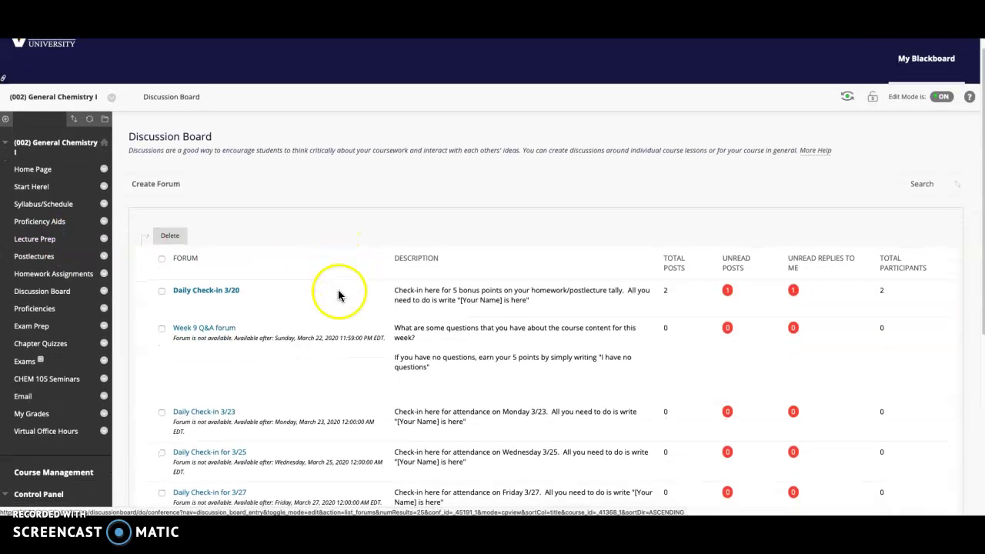
scroll(338, 319, "down", 1)
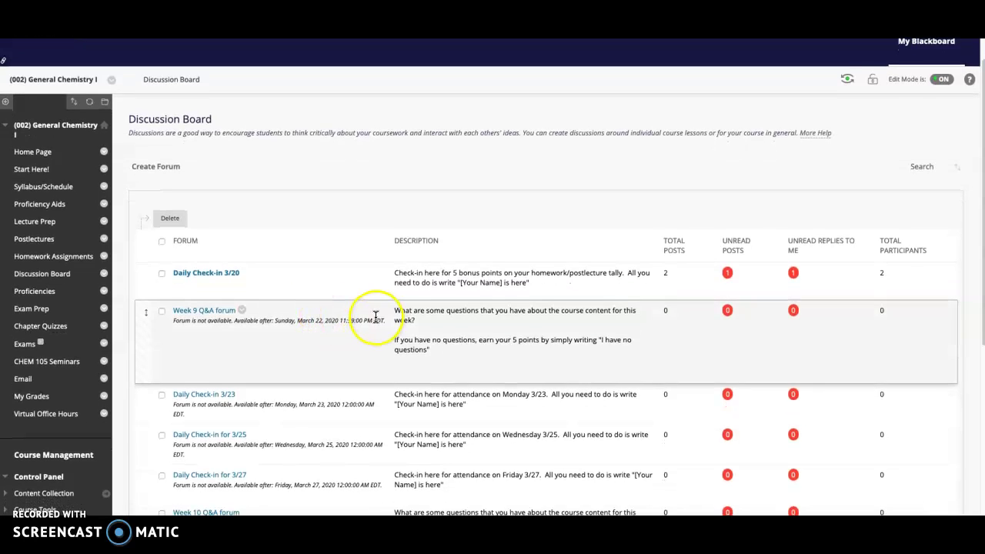
scroll(373, 317, "down", 2)
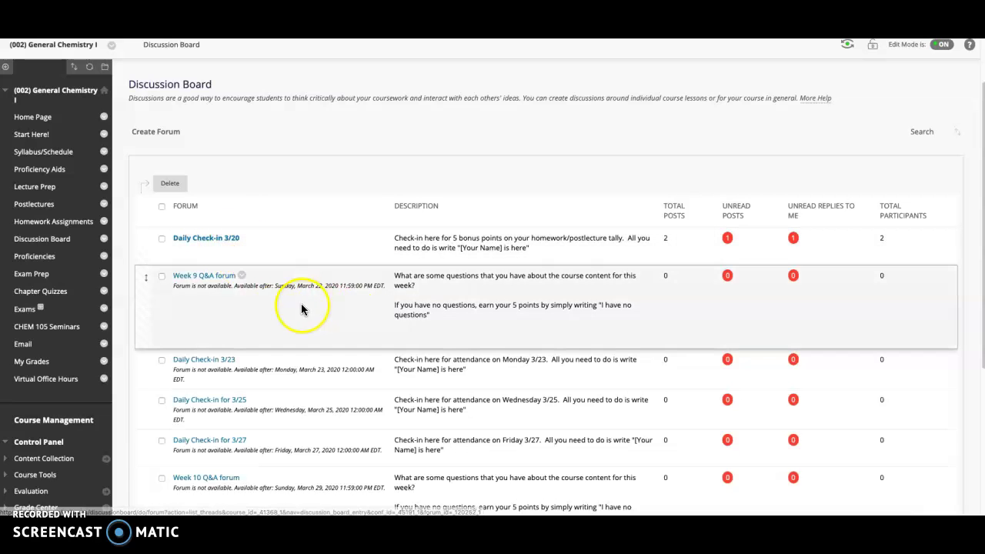
scroll(231, 317, "up", 4)
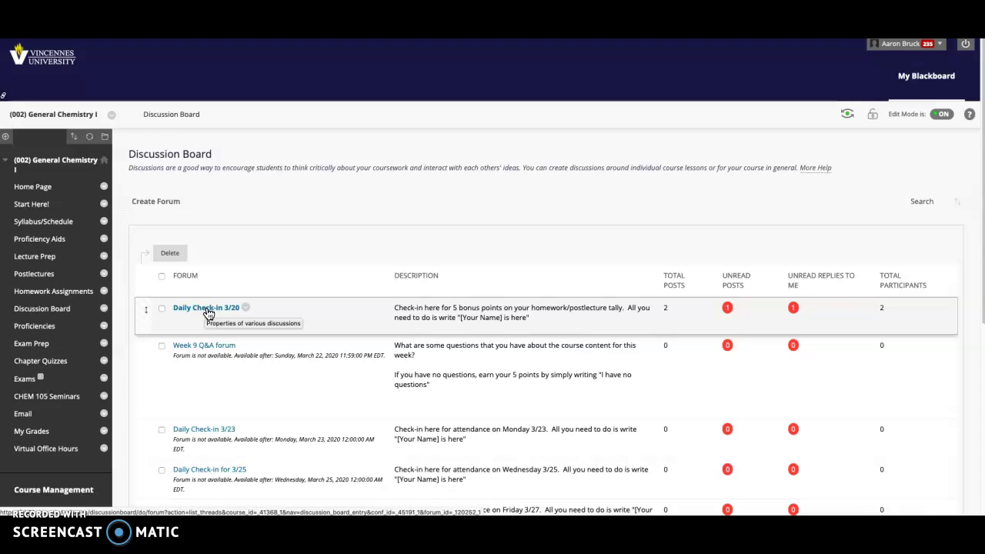
Open the Daily Check-in 3/20 forum and read the posts in its "Who's here?" thread.
left_click(206, 311)
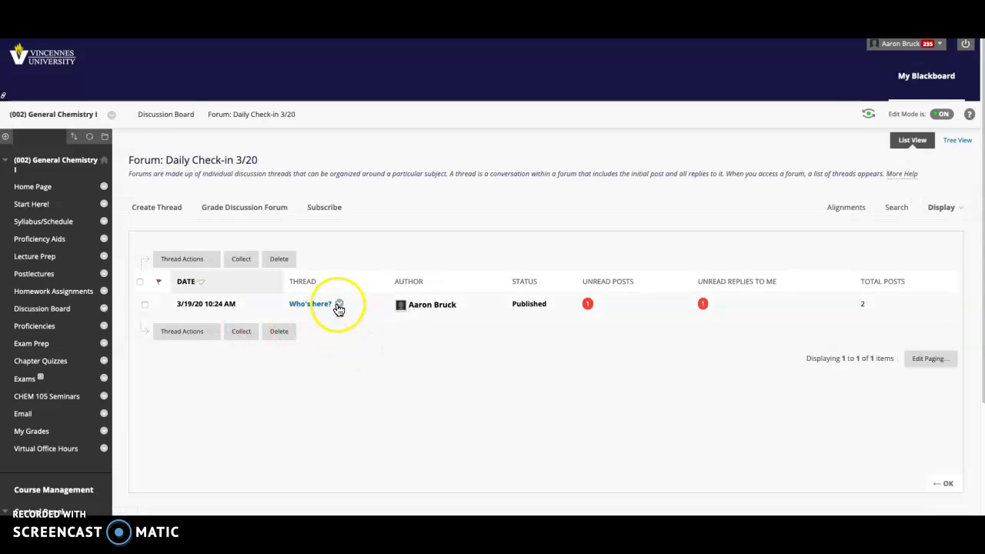
left_click(310, 304)
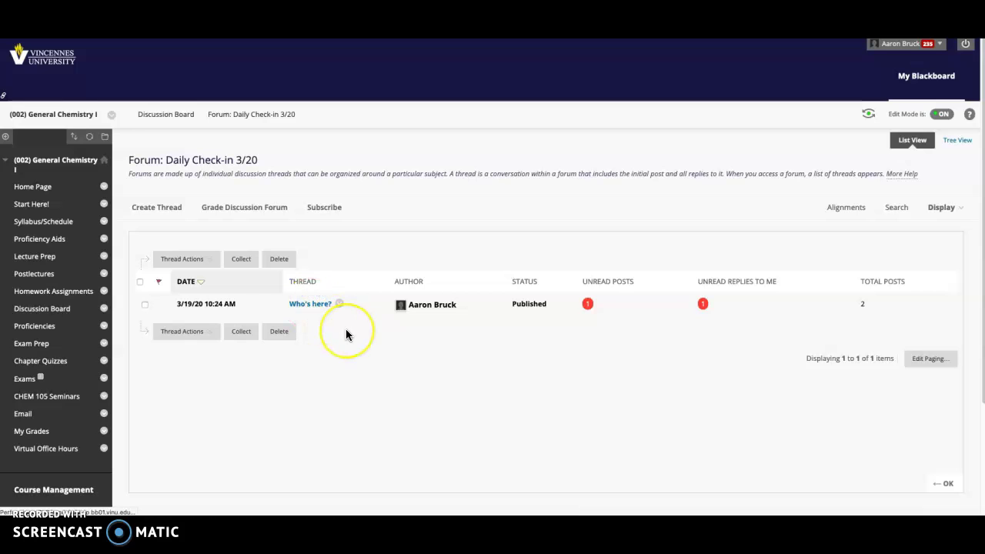
left_click(389, 304)
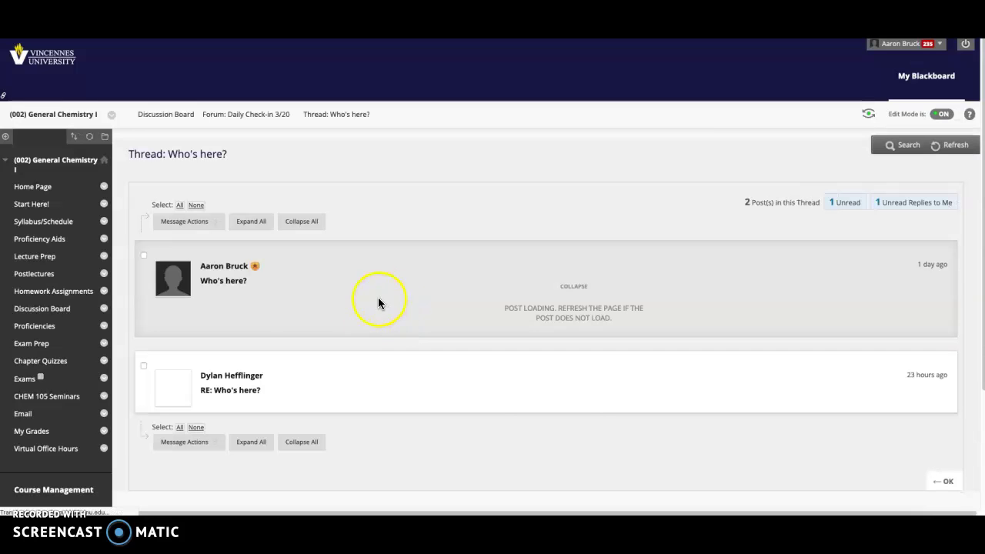
left_click(305, 377)
scroll(292, 392, "down", 3)
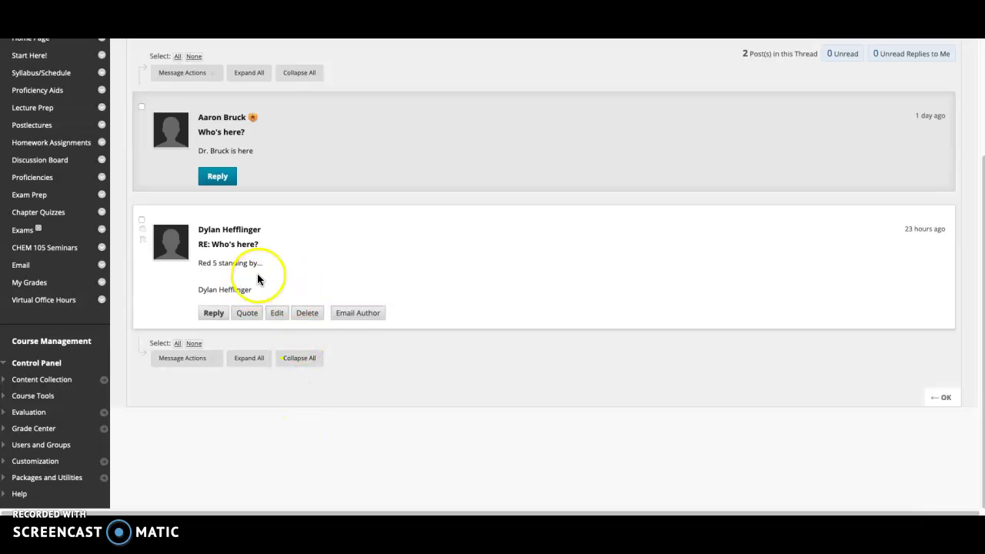
scroll(251, 293, "up", 3)
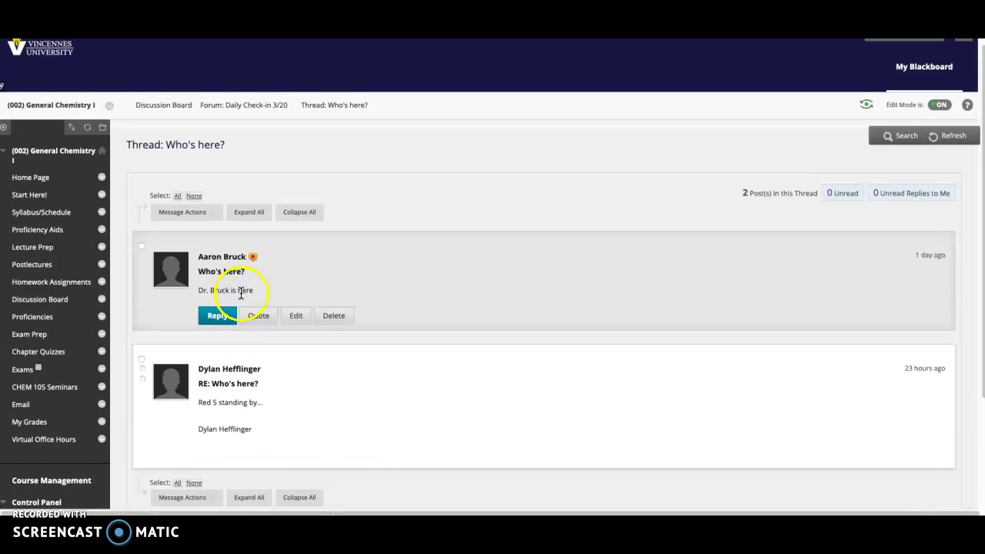
scroll(250, 292, "up", 1)
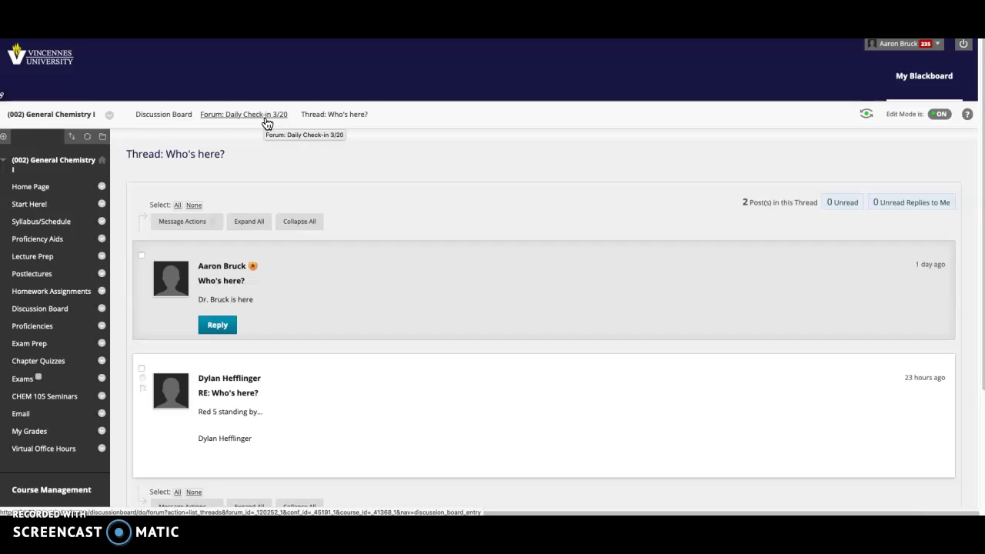
Return to the Discussion Board and review the descriptions and availability dates of the upcoming check-in and Week 9 and 10 Q&A forums.
left_click(232, 115)
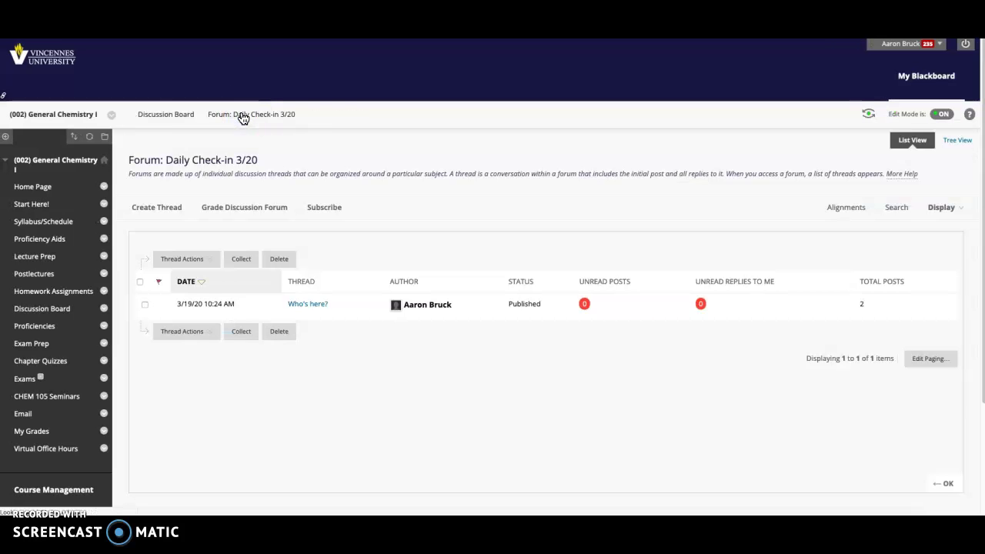
left_click(166, 115)
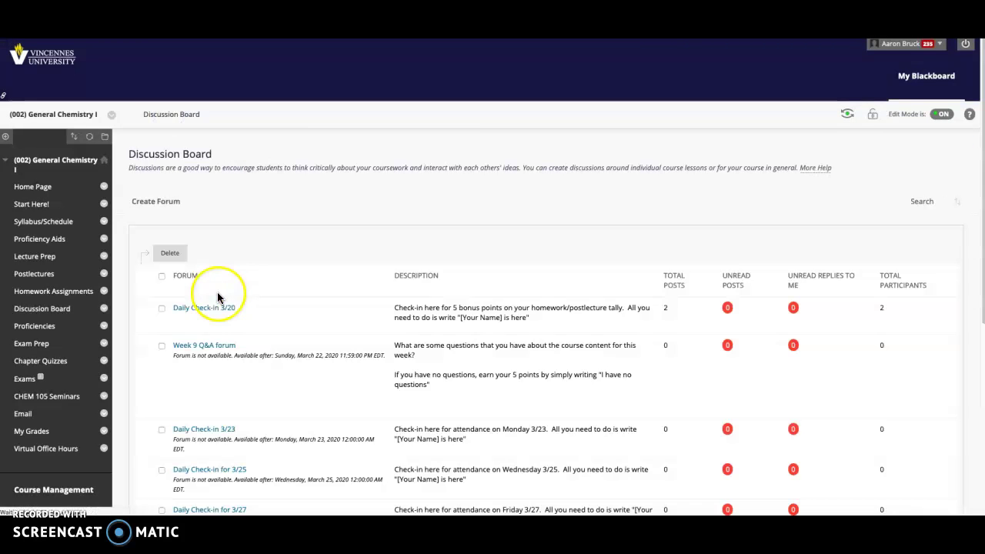
scroll(320, 342, "down", 1)
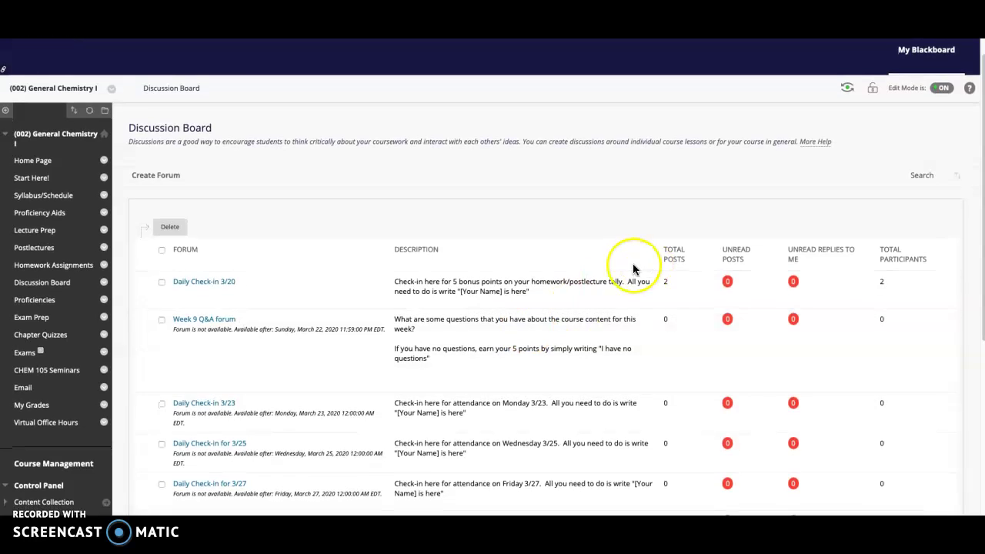
scroll(344, 475, "down", 1)
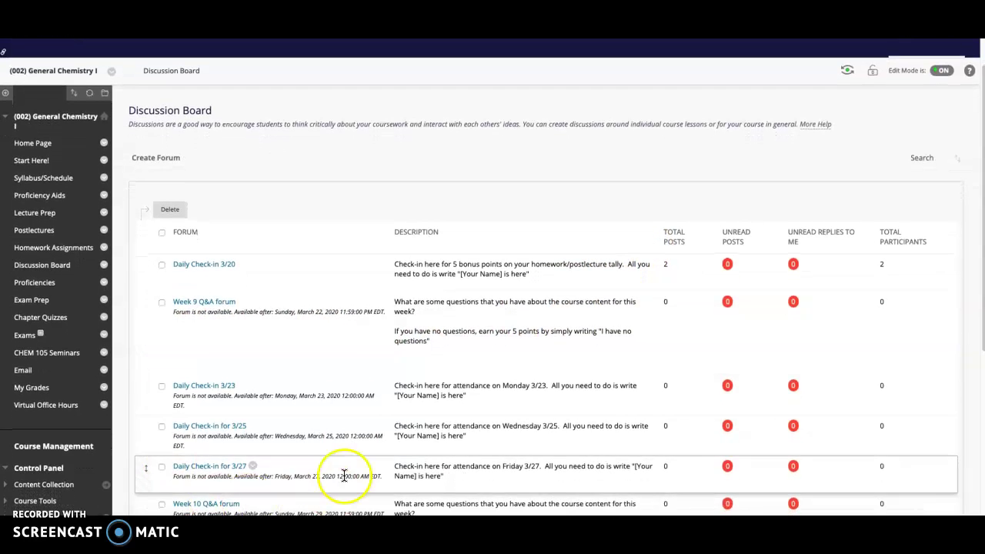
scroll(176, 377, "down", 3)
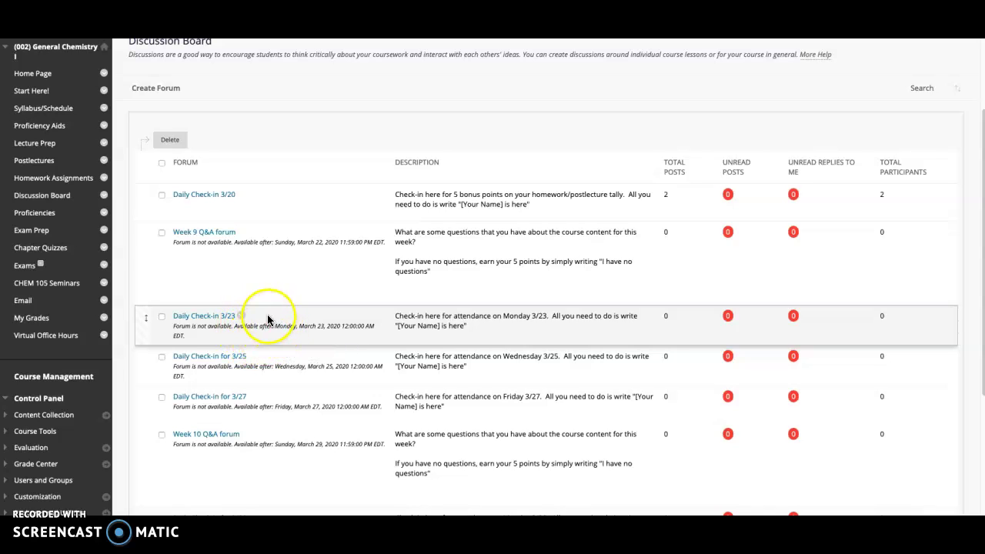
scroll(261, 338, "down", 1)
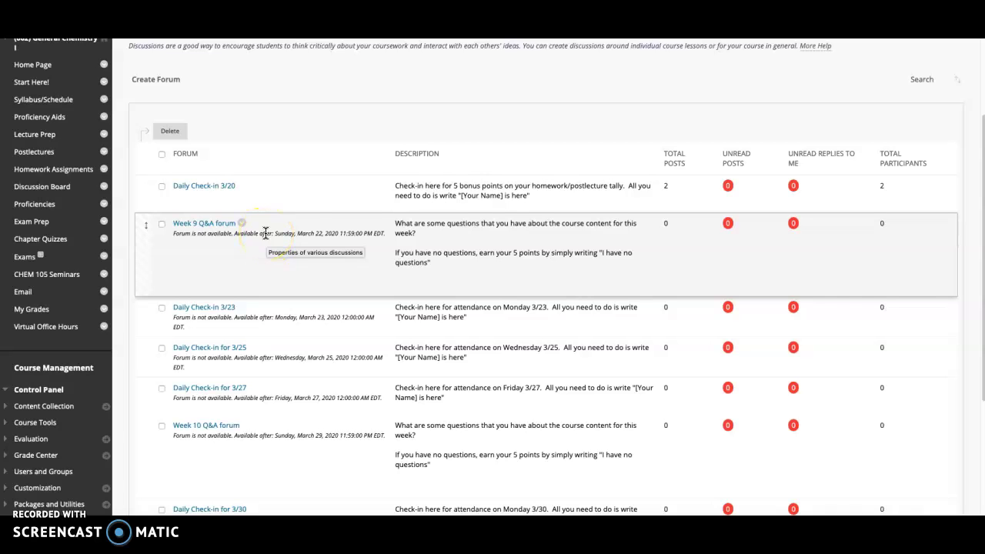
left_click(405, 234)
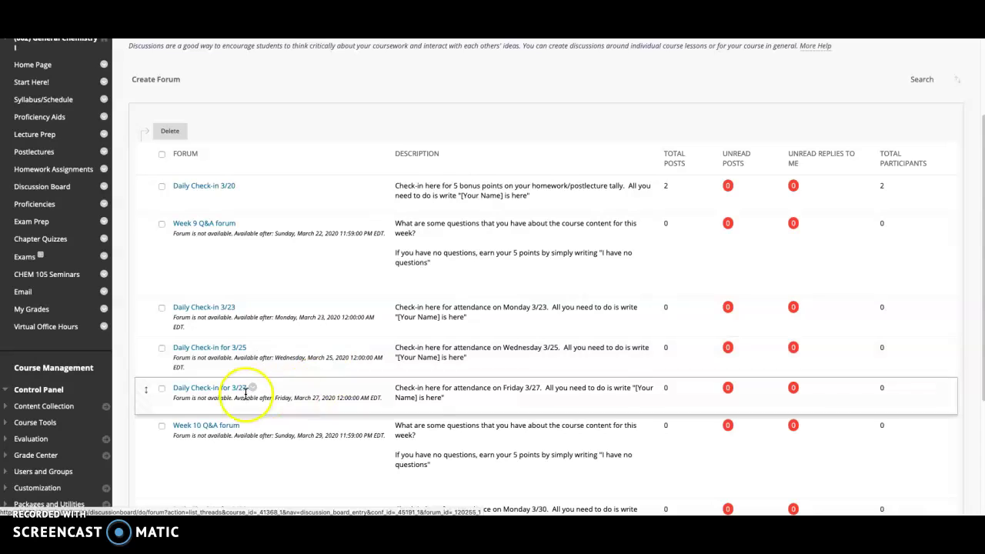
left_click(311, 355)
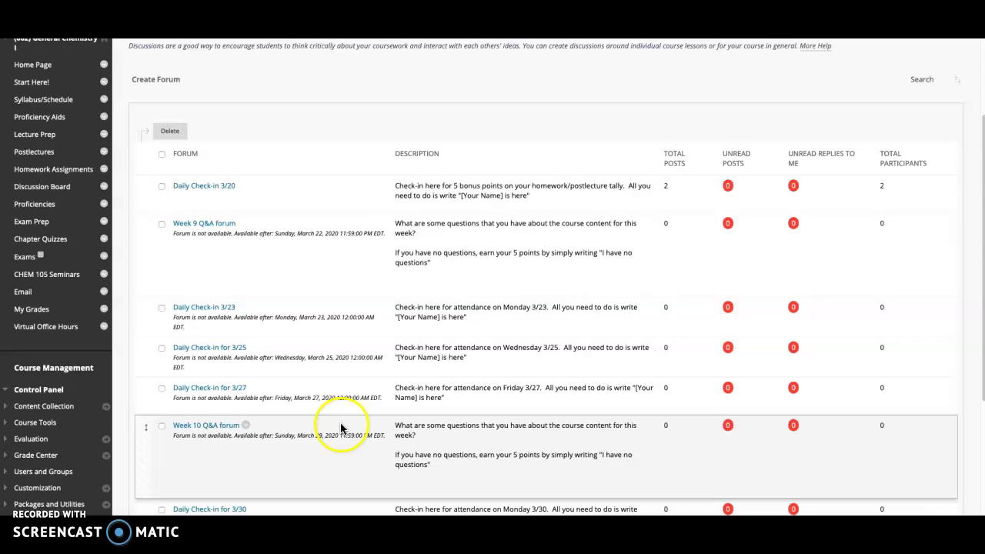
scroll(338, 423, "down", 1)
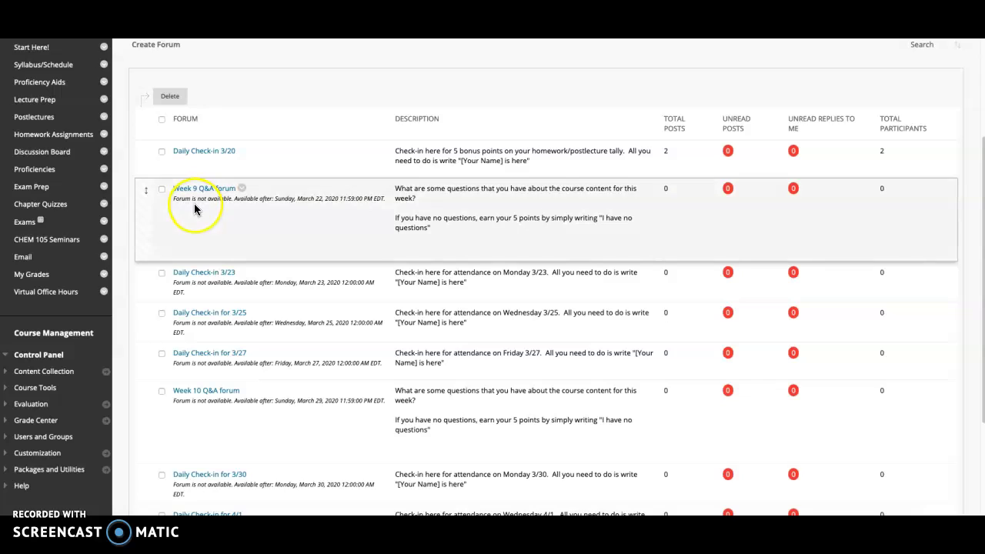
Go to the course's Proficiencies page and begin a preview attempt of the Elements Proficiency test.
left_click(67, 171)
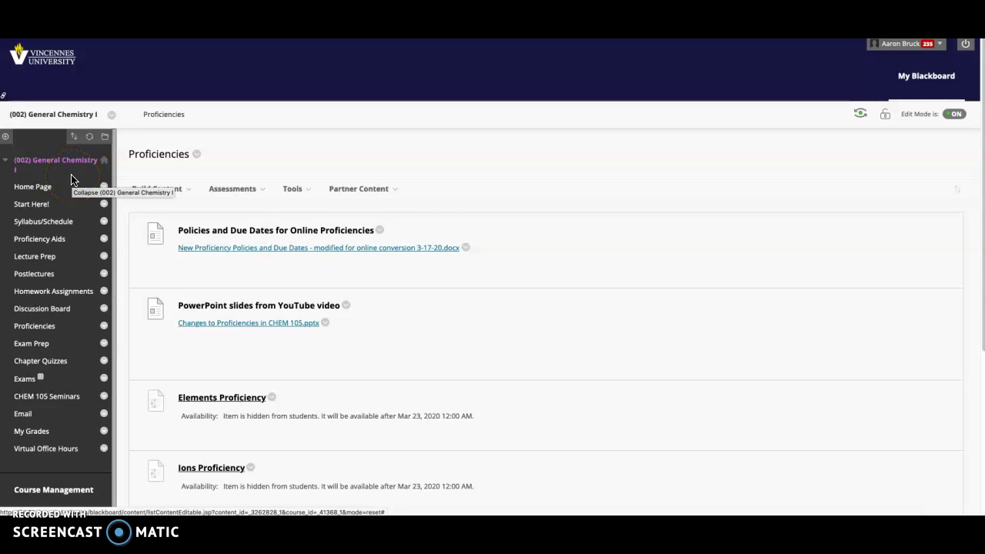
scroll(365, 336, "down", 1)
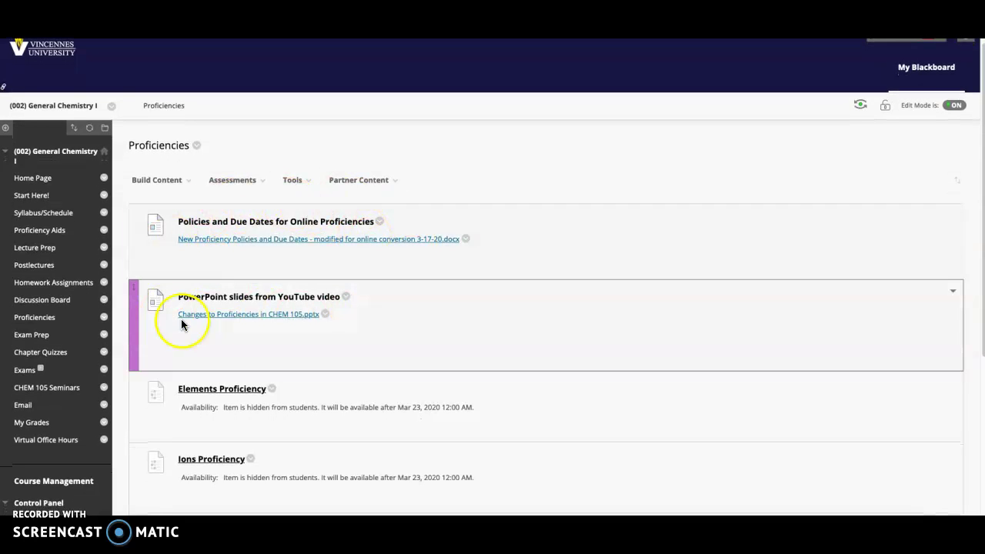
scroll(390, 326, "down", 2)
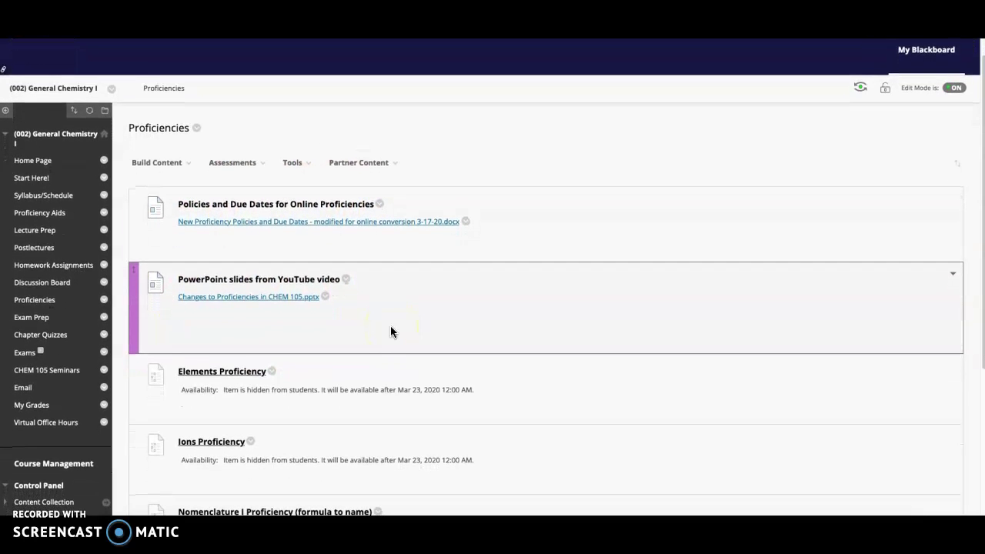
scroll(398, 326, "down", 5)
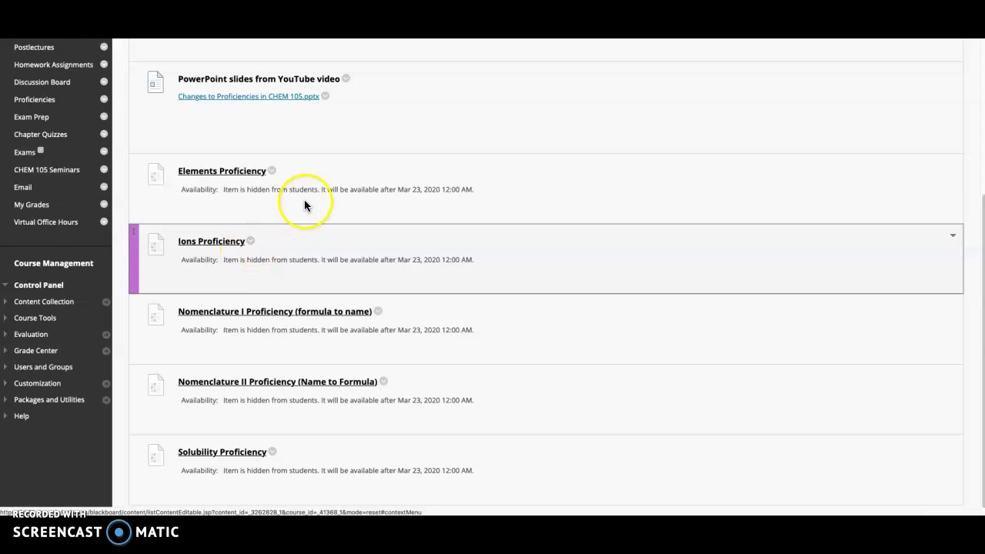
left_click(242, 173)
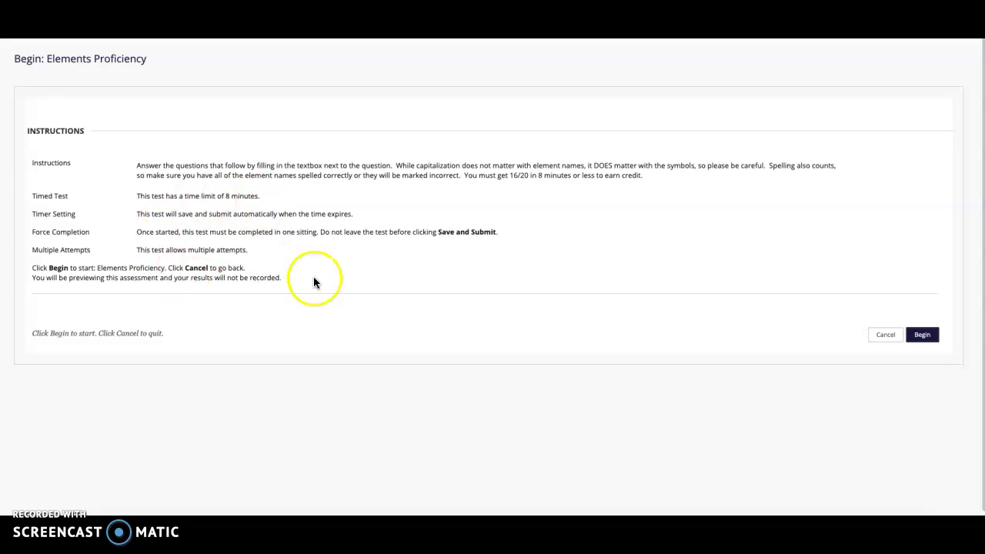
left_click(921, 336)
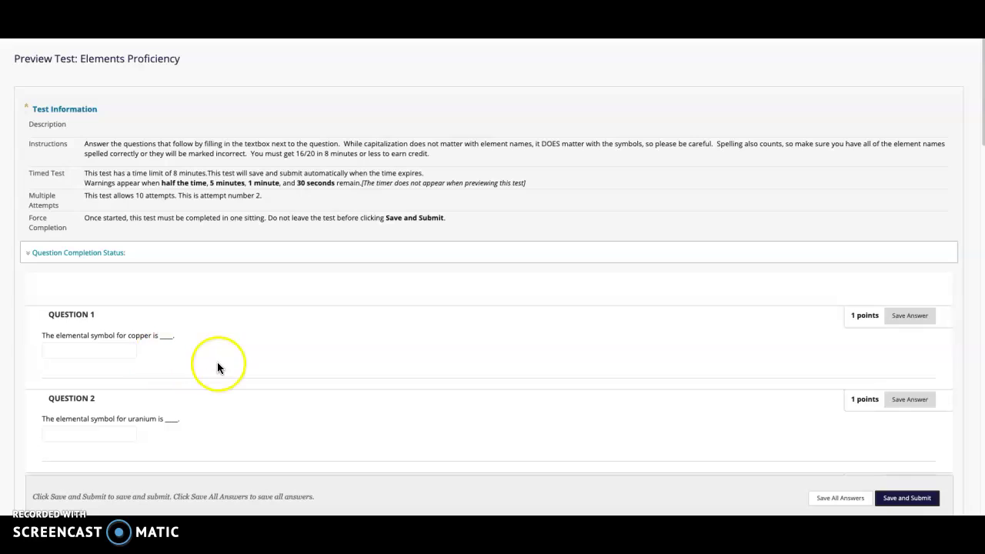
Answer the first three test questions with Cu for copper, U for uranium and Ti for titanium.
scroll(224, 367, "down", 1)
left_click(88, 282)
type("Cu")
left_click(85, 360)
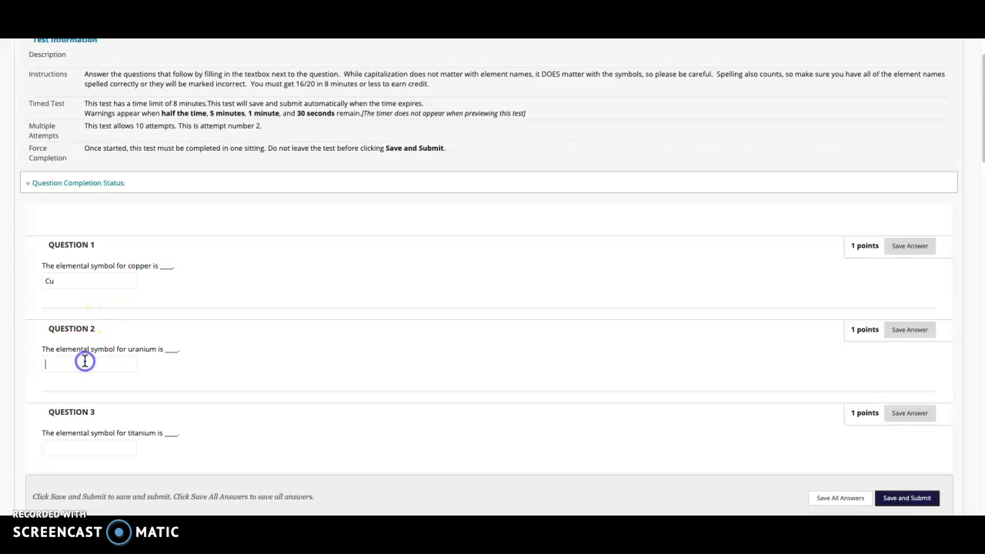
type("U")
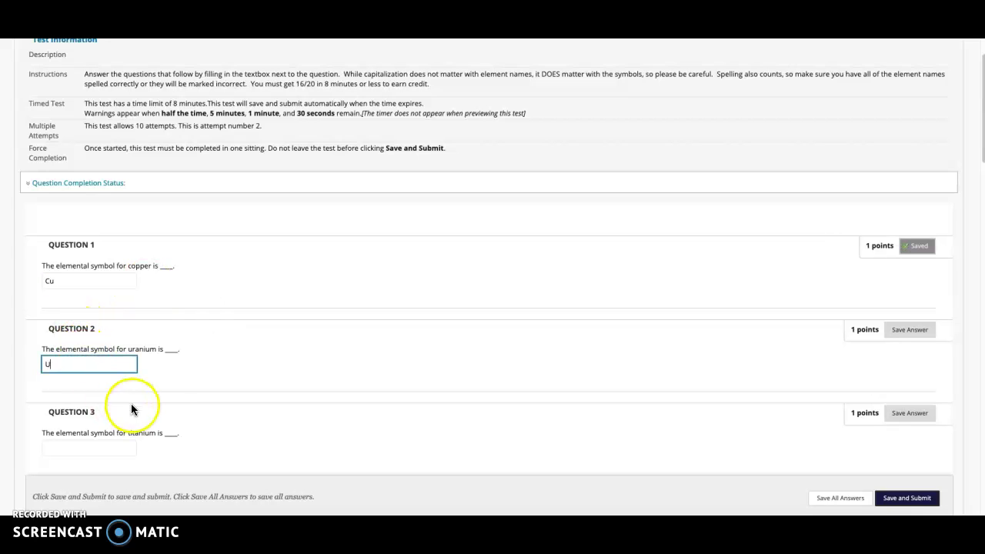
left_click(106, 446)
type("Ti")
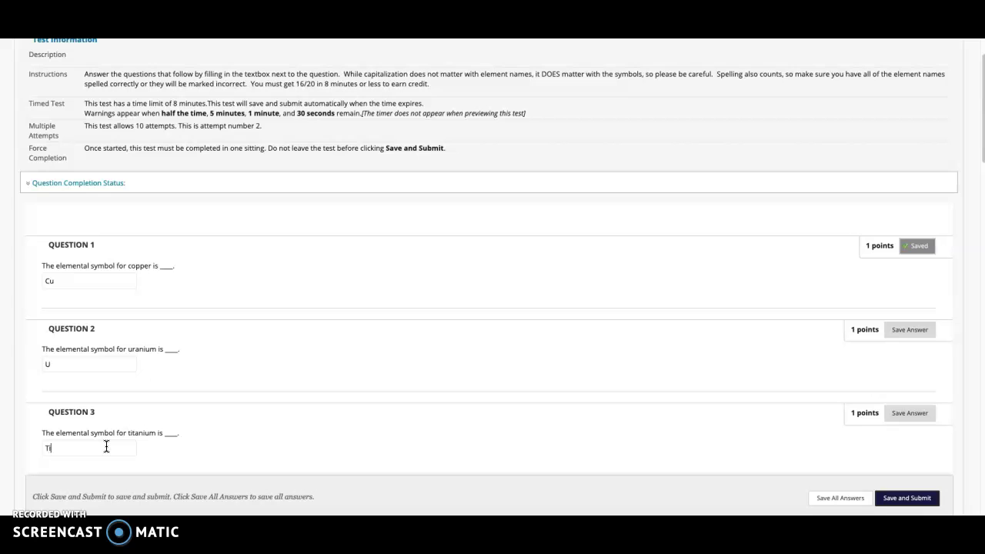
left_click(325, 424)
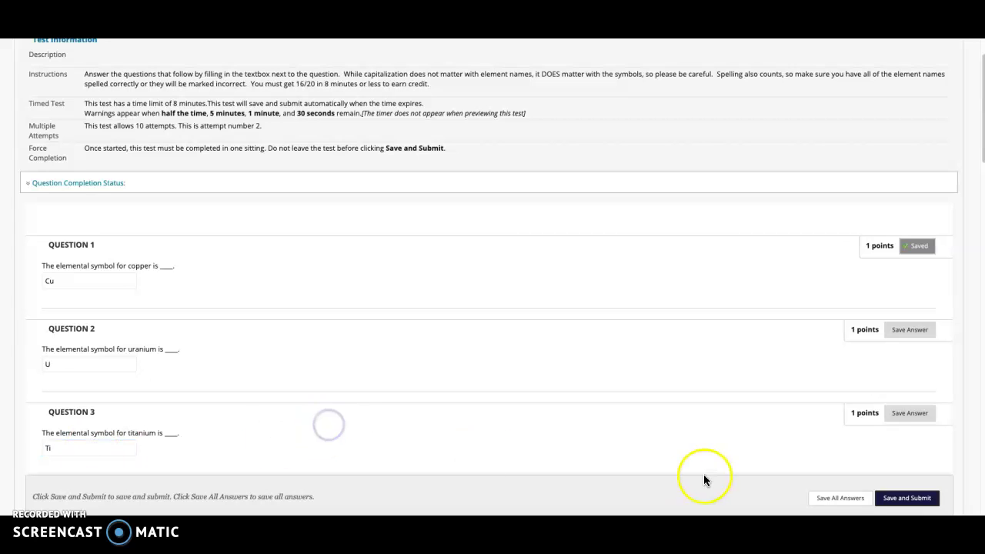
Submit the Elements Proficiency test with the remaining questions left blank and open its submission review.
left_click(921, 500)
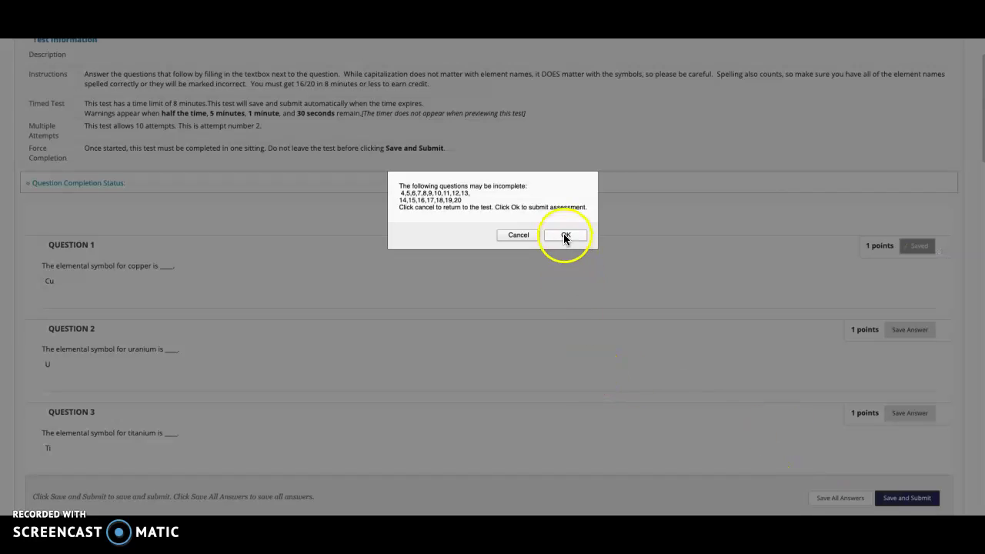
left_click(564, 237)
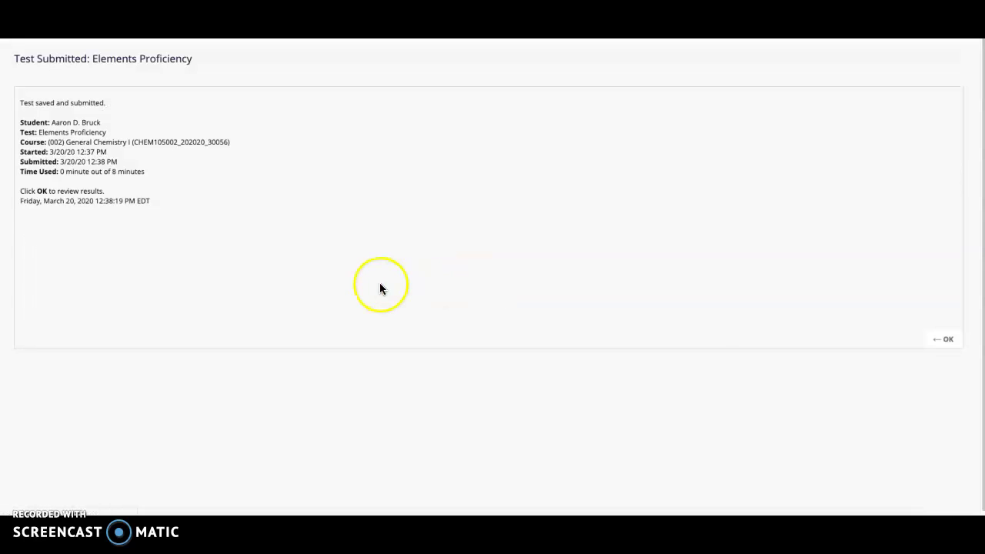
left_click(951, 345)
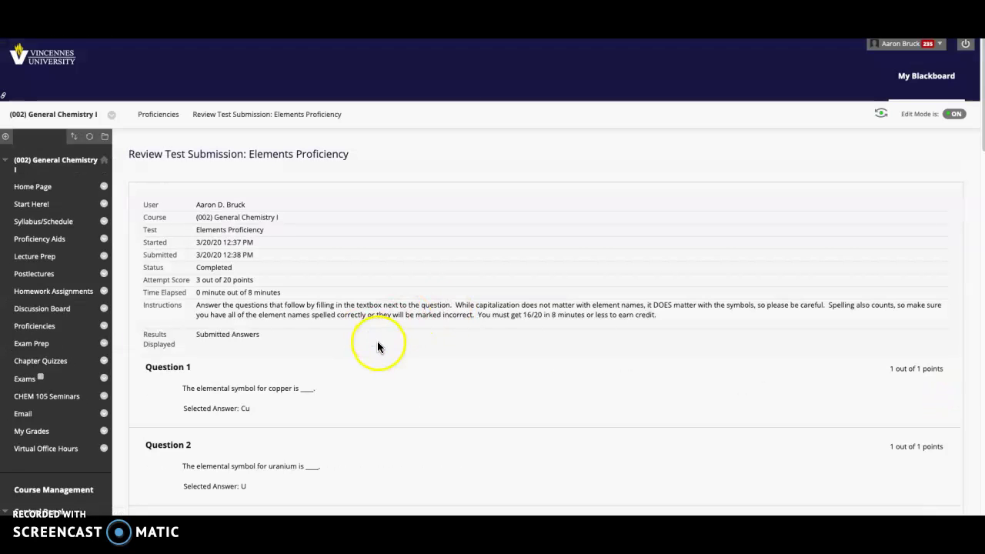
Review the Elements Proficiency submission, examining the attempt details, selected answers and points for all the questions.
scroll(728, 361, "down", 2)
scroll(728, 360, "down", 2)
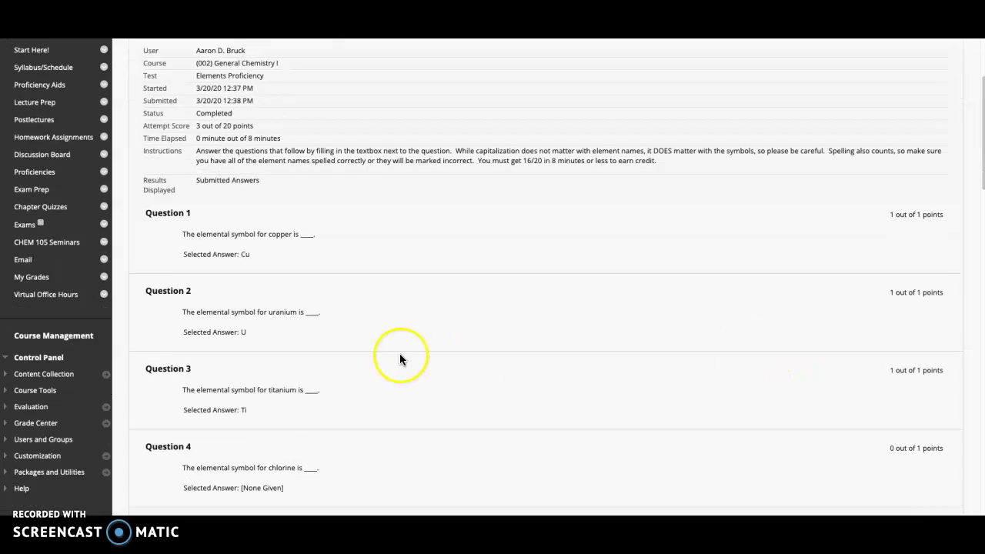
scroll(248, 331, "down", 1)
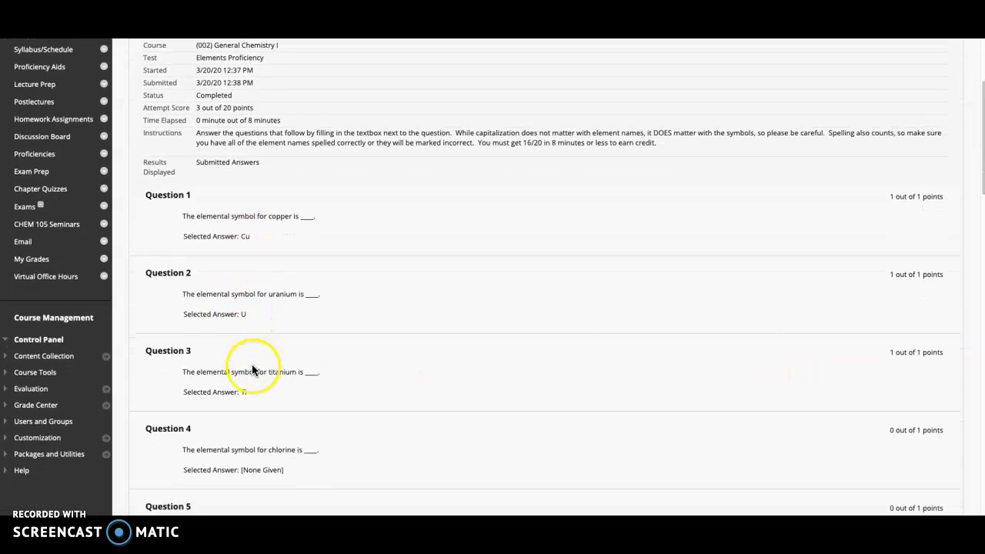
scroll(462, 330, "down", 1)
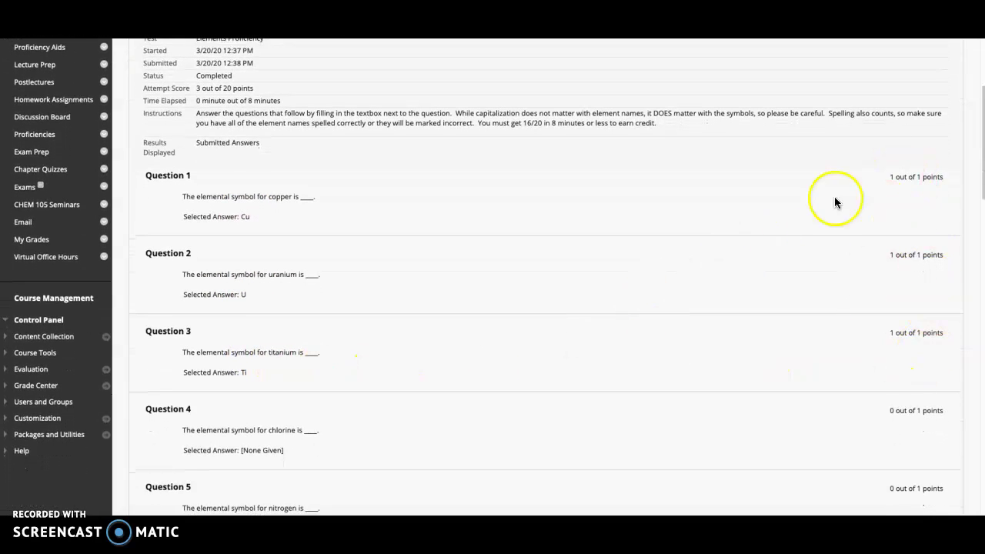
scroll(685, 339, "down", 20)
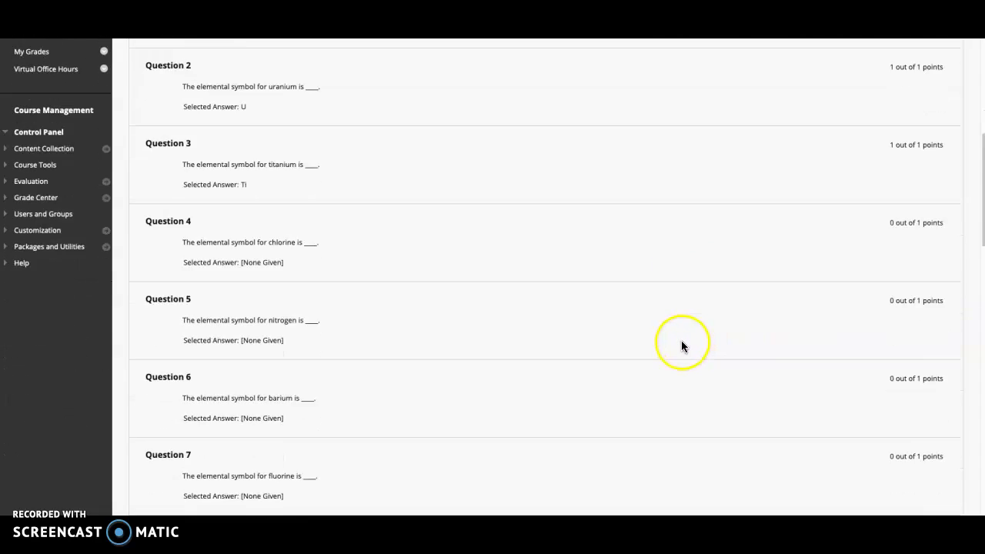
scroll(666, 346, "down", 4)
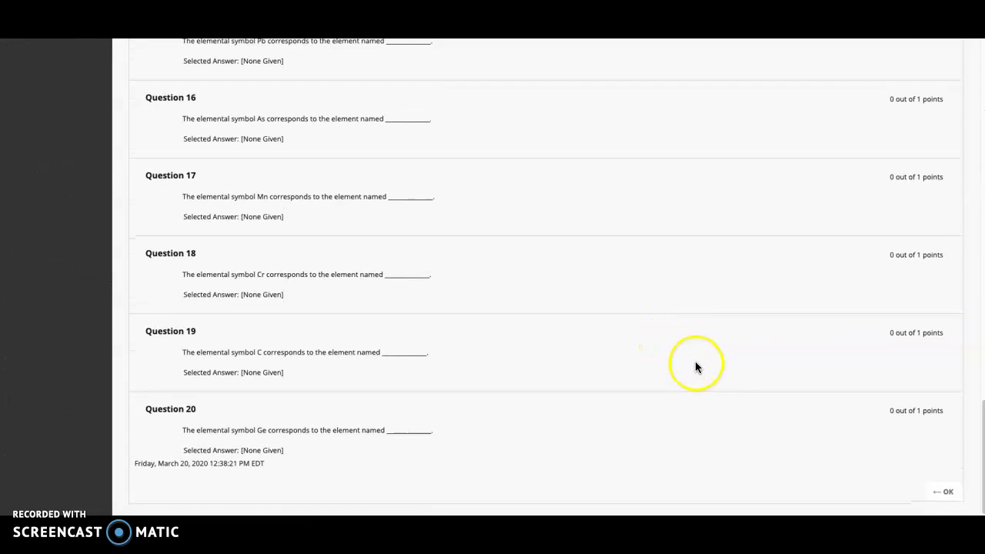
scroll(746, 357, "up", 20)
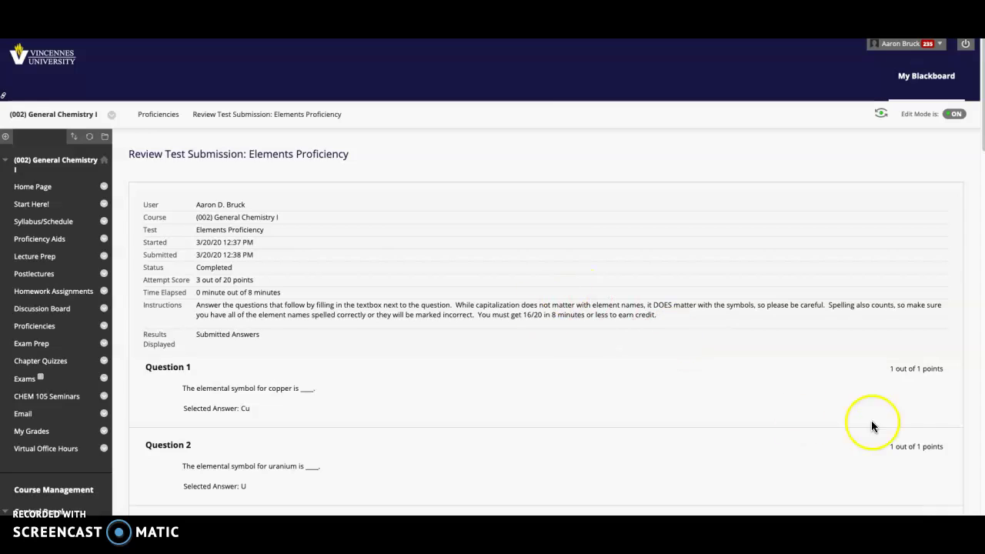
scroll(874, 442, "down", 1)
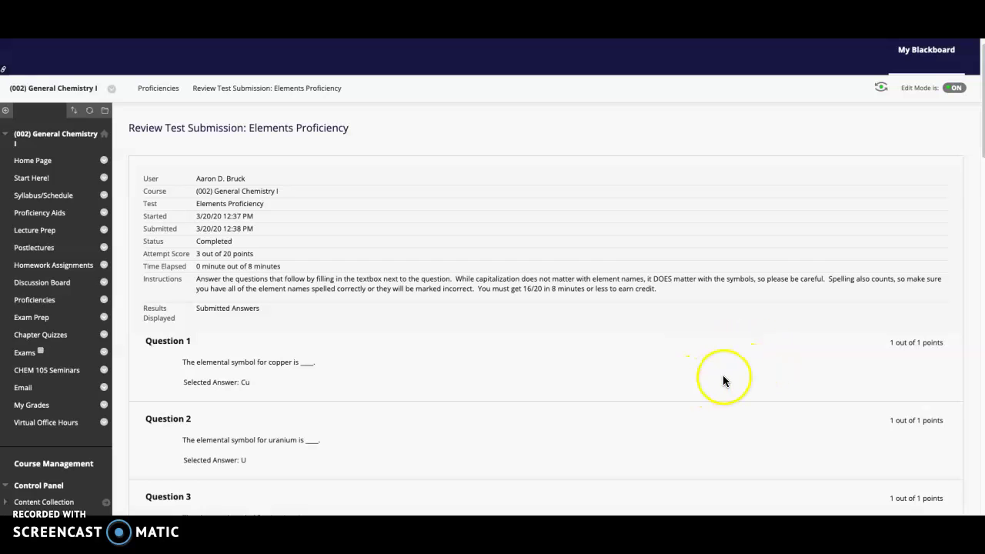
scroll(724, 380, "down", 20)
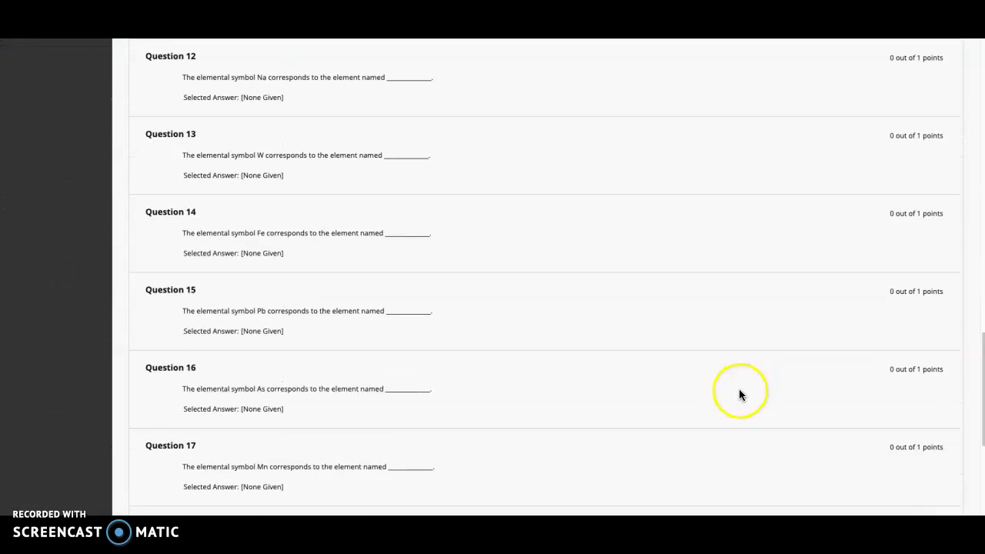
Leave the test review for the Proficiencies page and look over the listed proficiency tests and their availability dates.
left_click(941, 483)
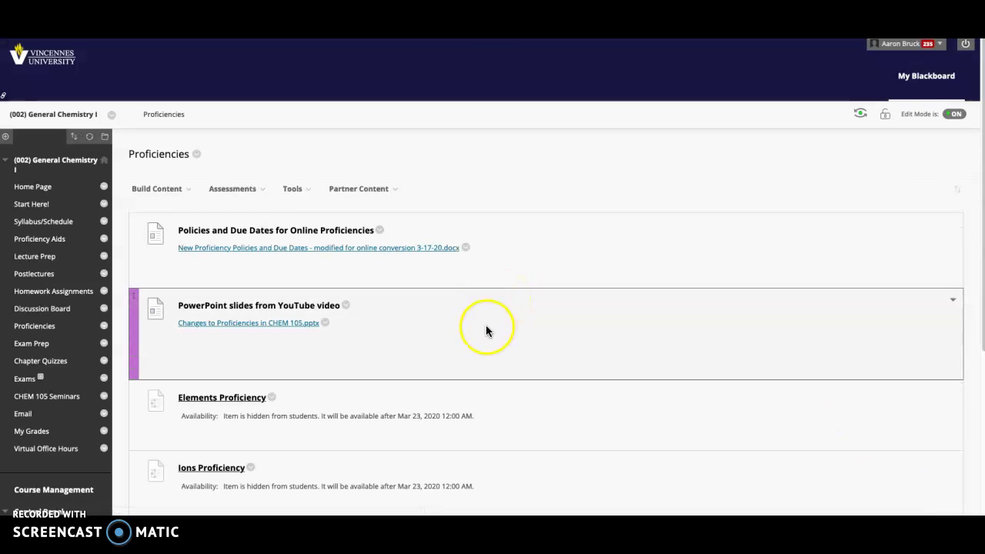
scroll(475, 333, "down", 1)
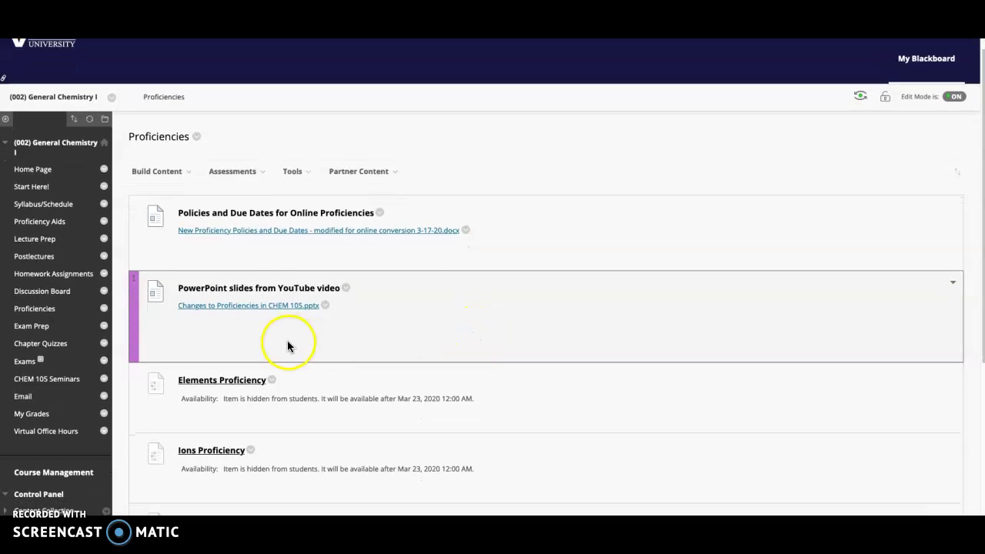
scroll(284, 338, "down", 3)
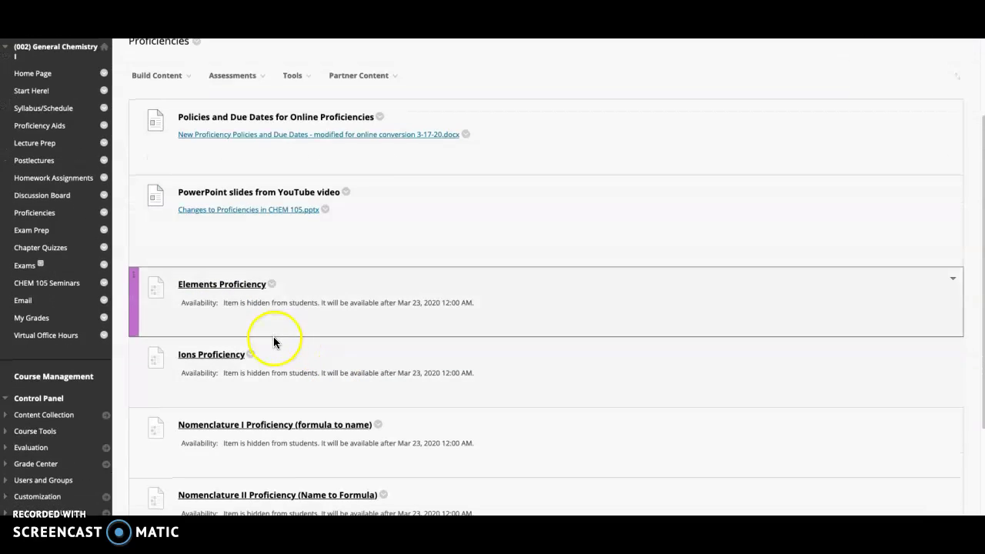
scroll(273, 341, "down", 2)
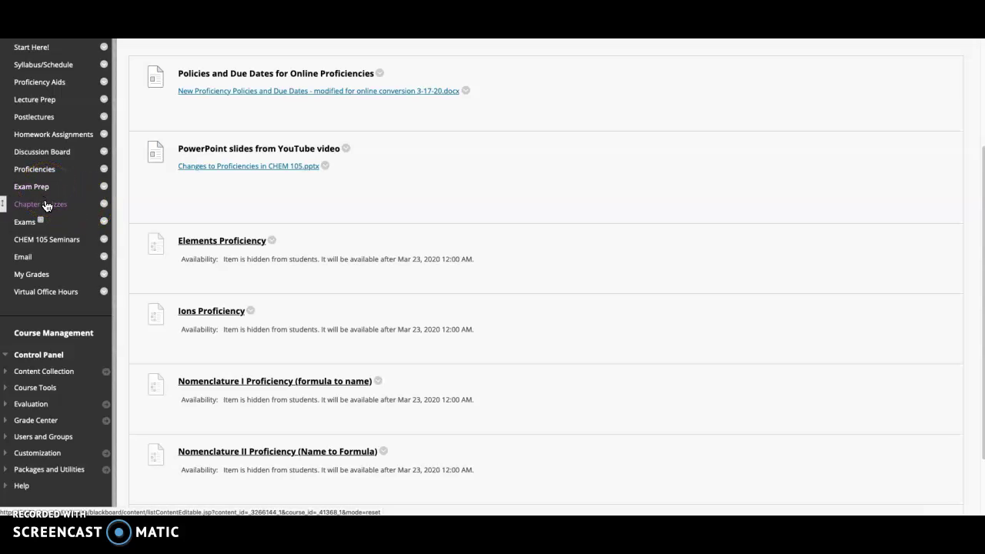
Go to the Exam Prep page and look over its exam folders and Smartwork chapter reviews.
left_click(30, 187)
left_click(308, 323)
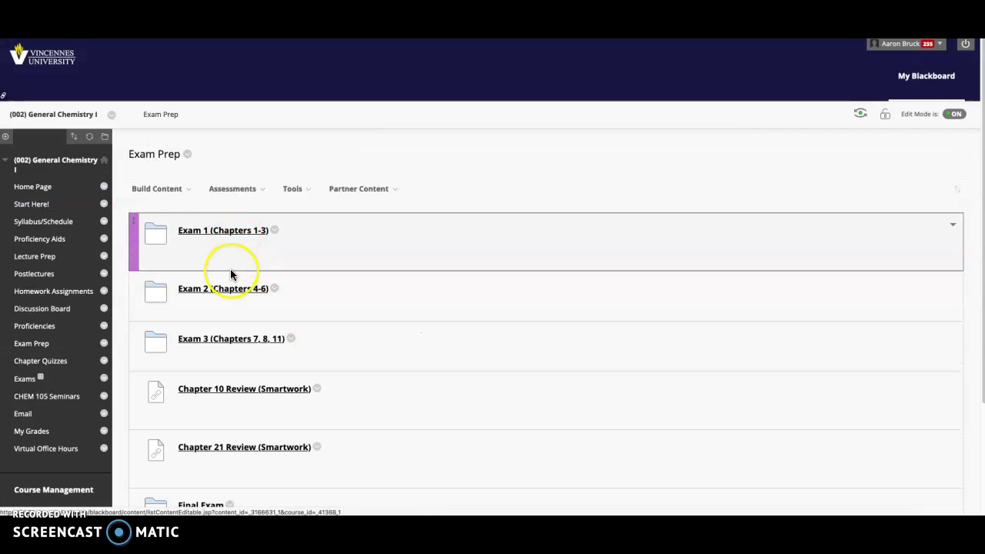
scroll(377, 380, "down", 3)
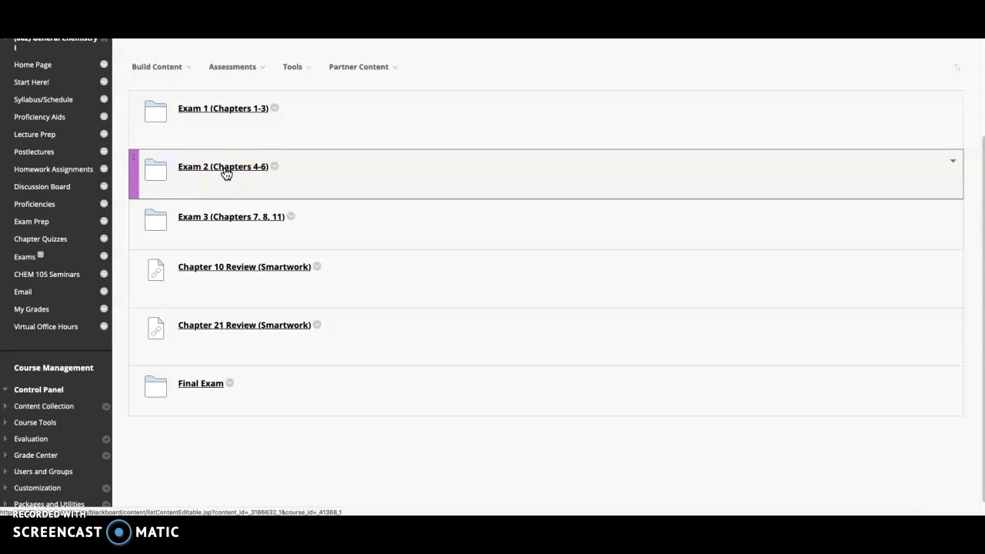
View the course's Exams page, followed by the Chapter Quizzes page with the Chapter 6 quiz.
left_click(89, 256)
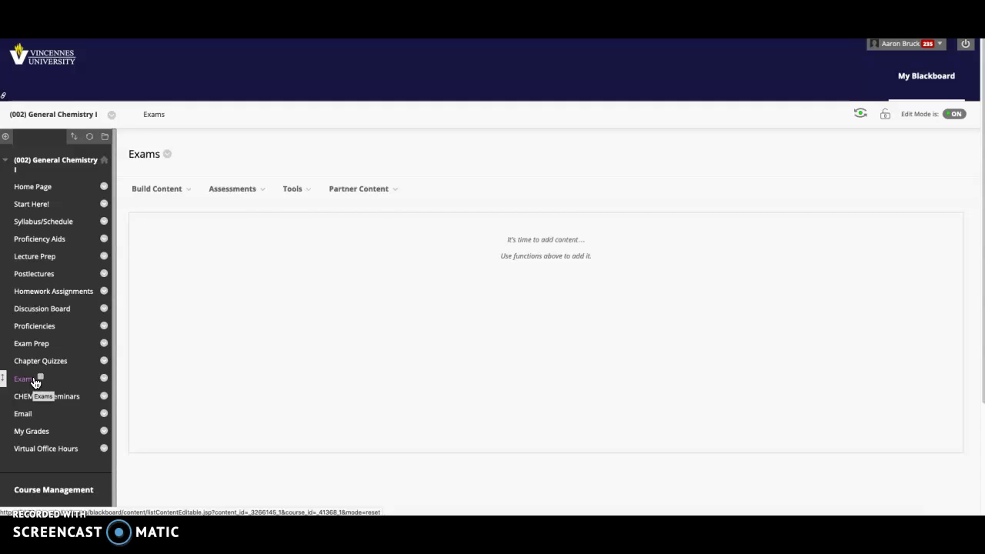
left_click(41, 364)
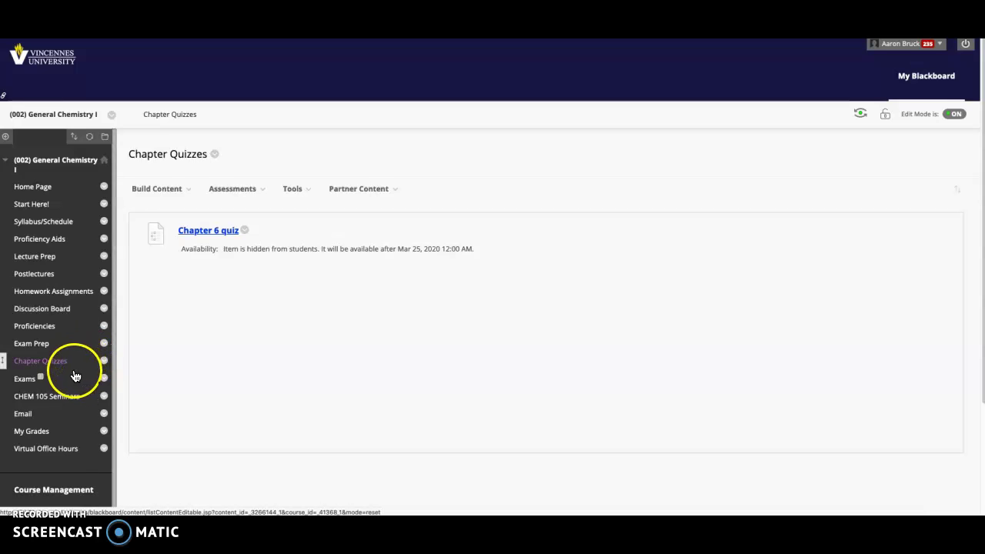
Go to Virtual Office Hours, try to join the Monday Office Hours session, and return to the office hours list.
left_click(67, 452)
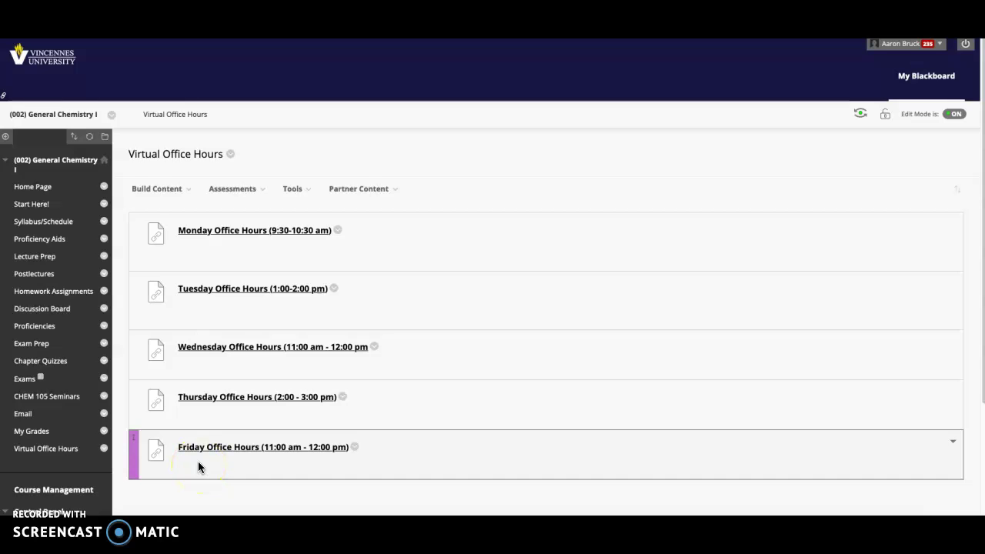
left_click(281, 232)
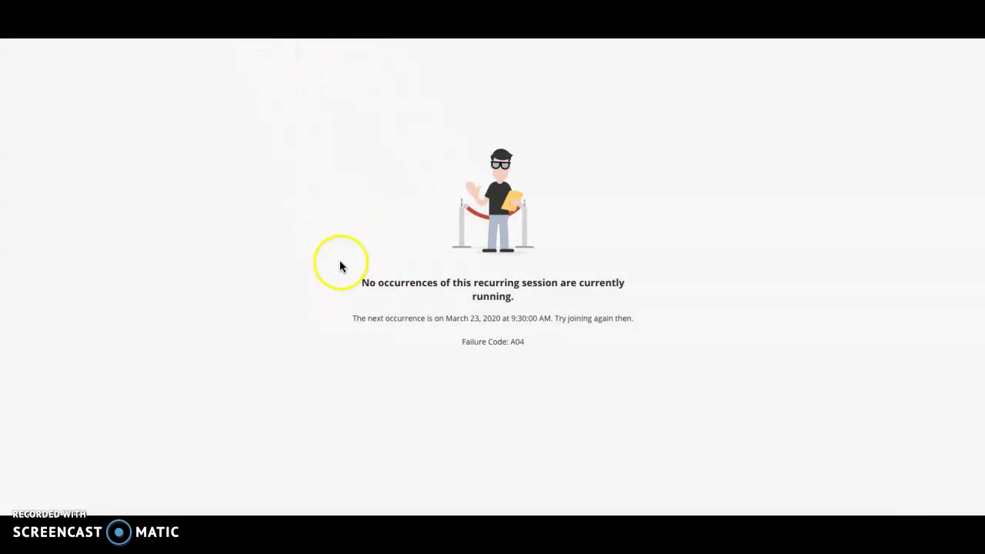
left_click(268, 31)
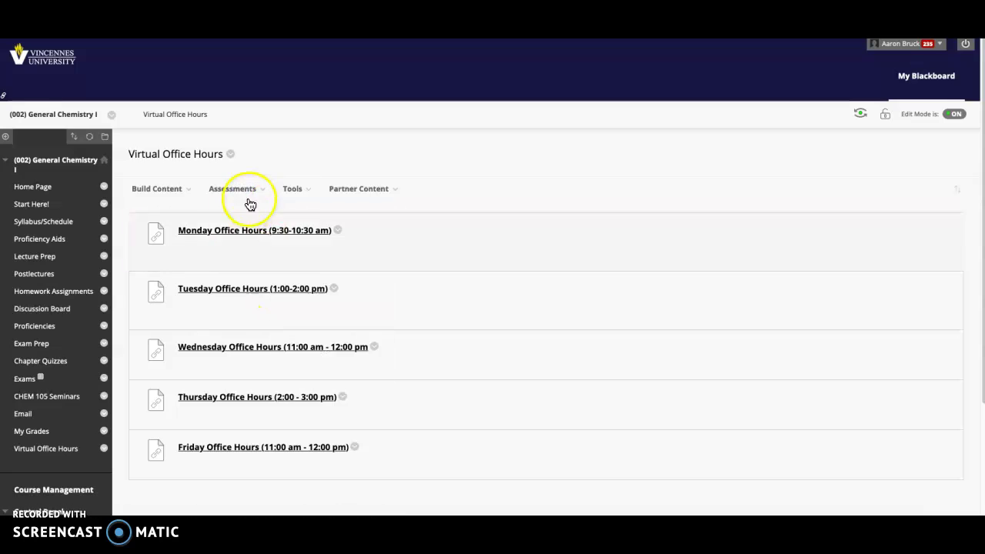
left_click(300, 291)
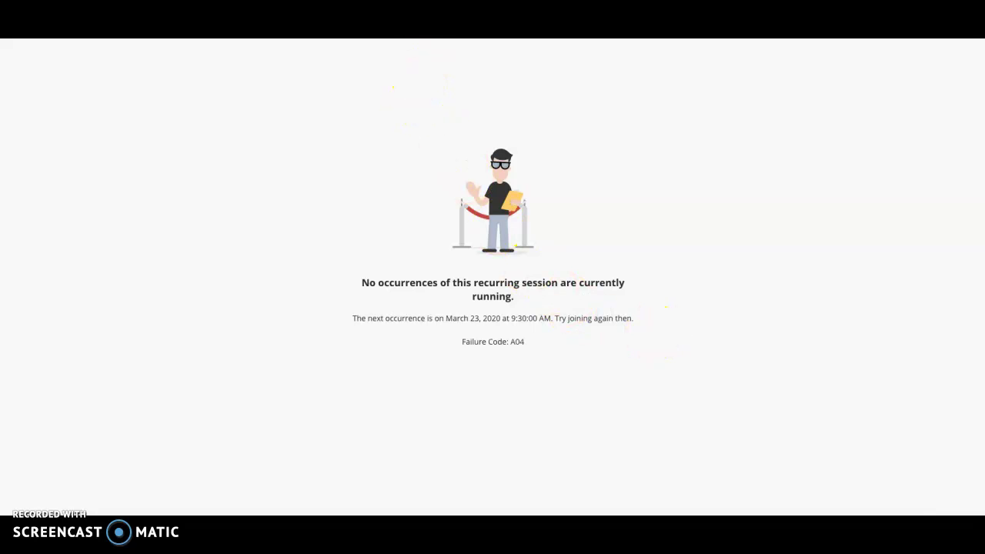
key("ctrl+w")
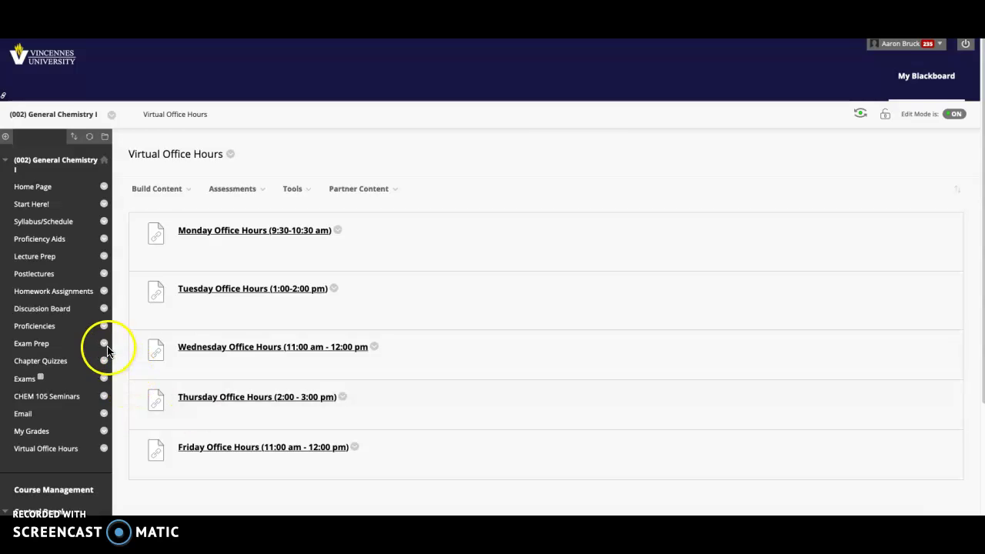
Go to the Homework Assignments page and look through the listed chapter and bonus homework.
left_click(71, 298)
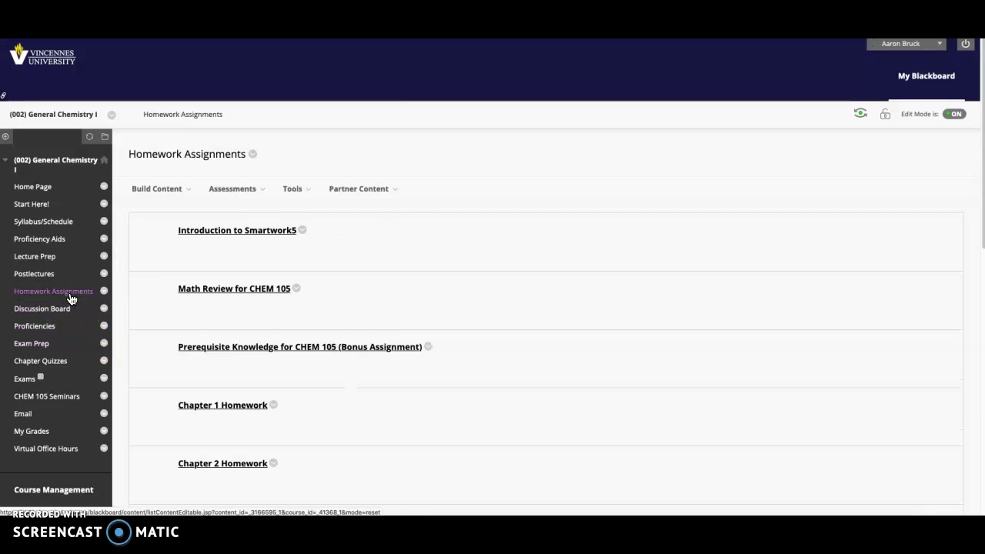
scroll(423, 416, "down", 3)
scroll(395, 431, "down", 3)
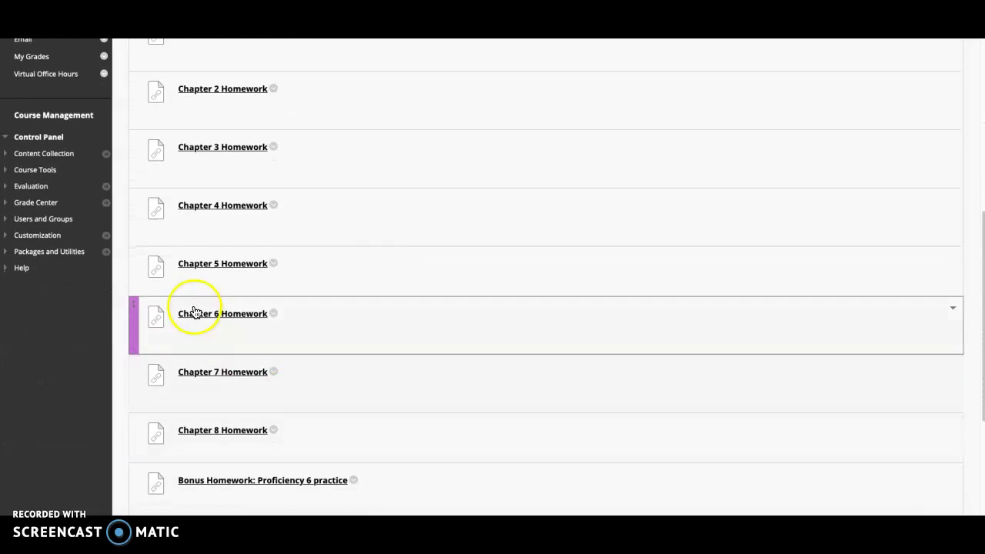
scroll(194, 385, "up", 5)
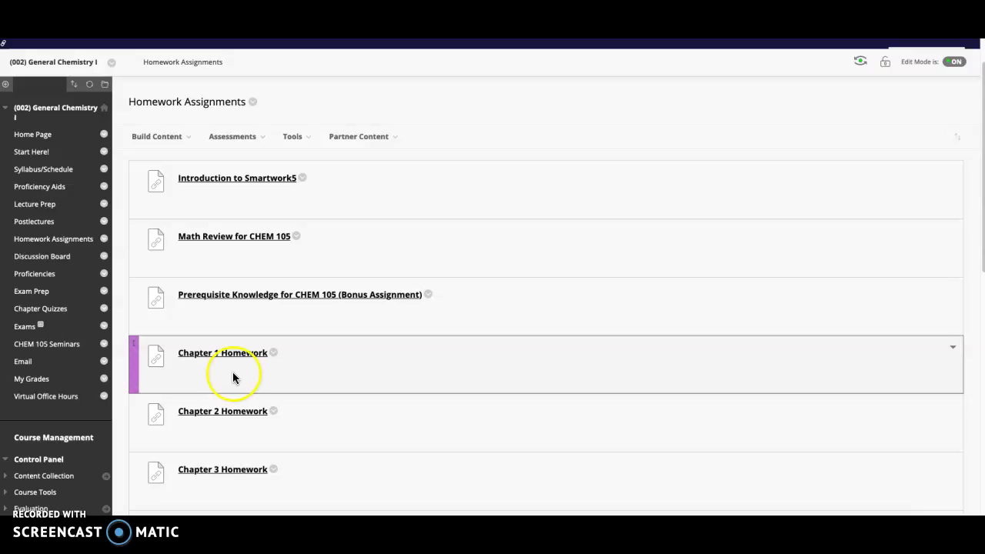
Go to the Postlectures page and open the Chapter 7 Postlectures folder to view Postlectures #23 and #24.
left_click(51, 229)
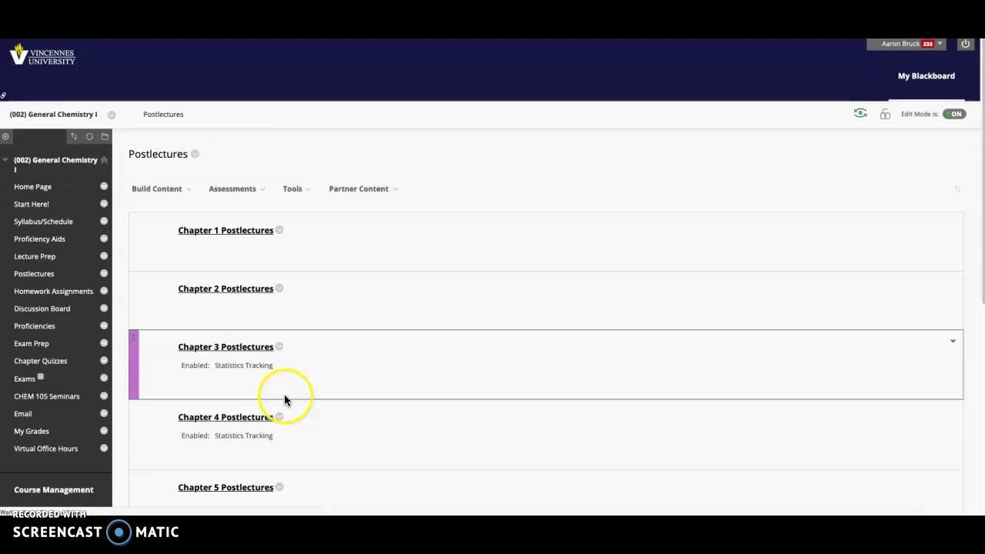
scroll(291, 408, "down", 4)
left_click(229, 326)
left_click(244, 384)
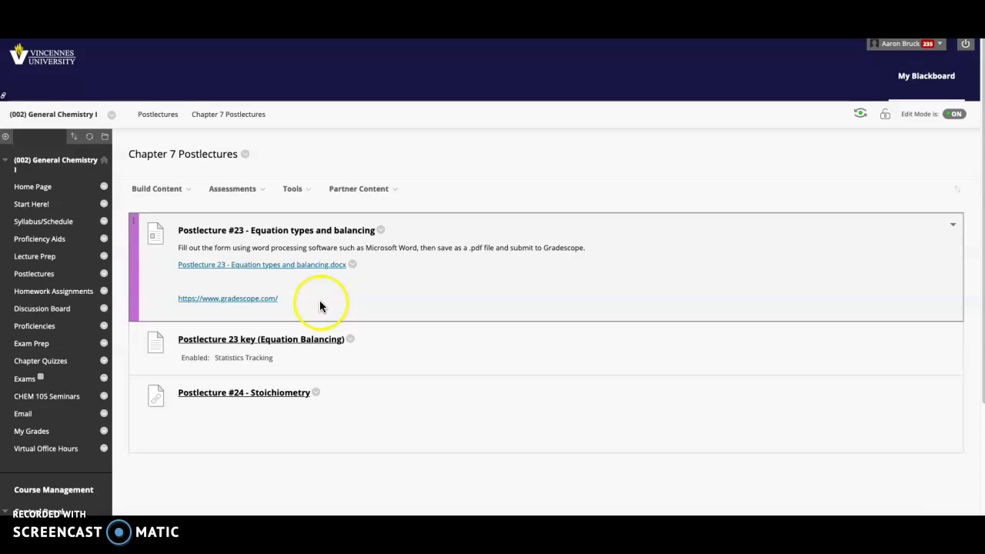
left_click(158, 186)
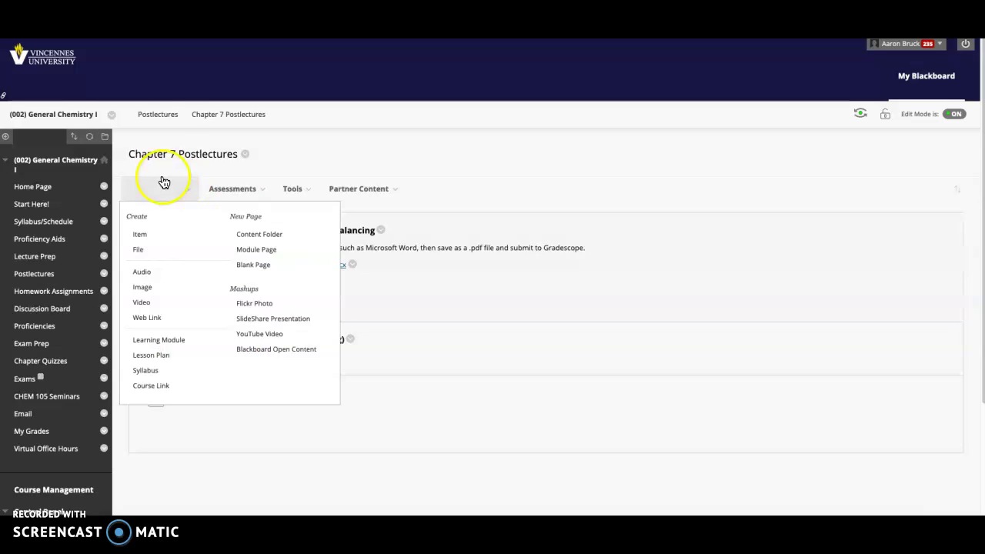
Return to the Postlectures list, open the Chapter 8 Postlectures folder, and review Postlectures #25 through #28 and their keys.
left_click(158, 116)
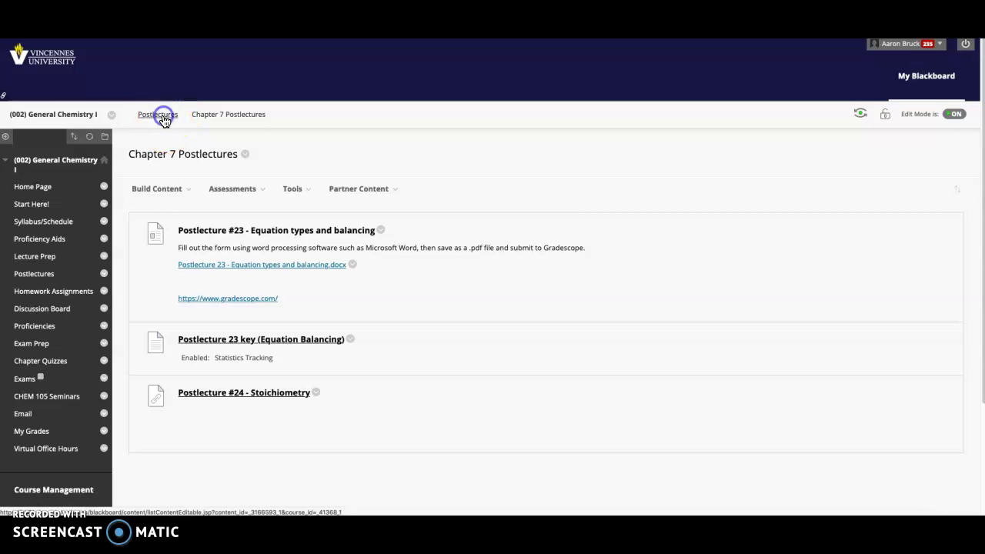
scroll(206, 352, "down", 5)
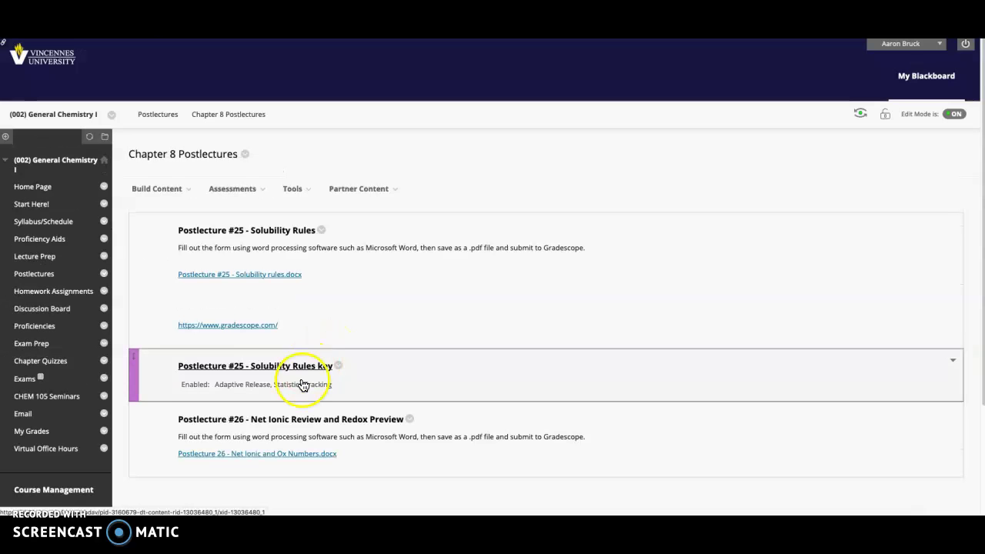
scroll(286, 416, "down", 1)
scroll(283, 438, "down", 1)
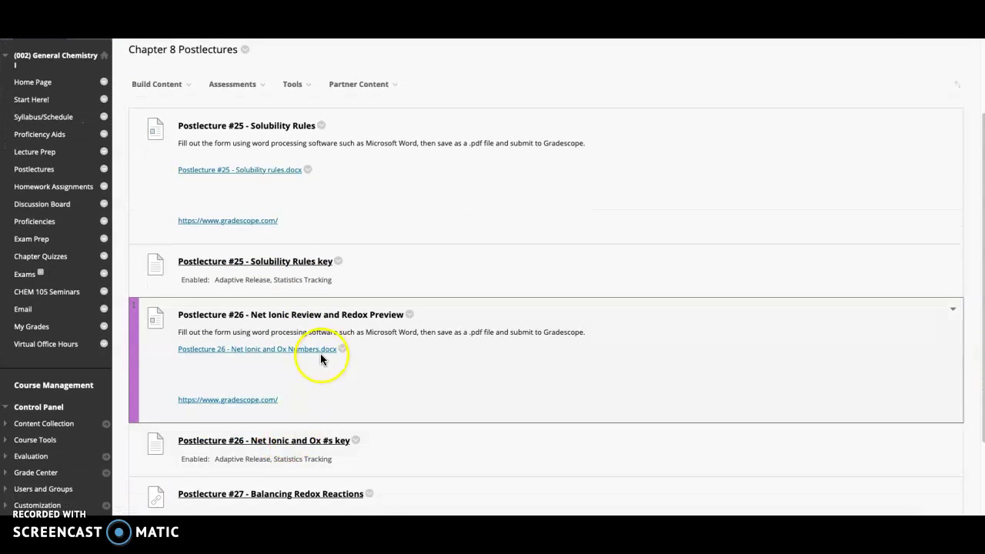
scroll(359, 373, "down", 1)
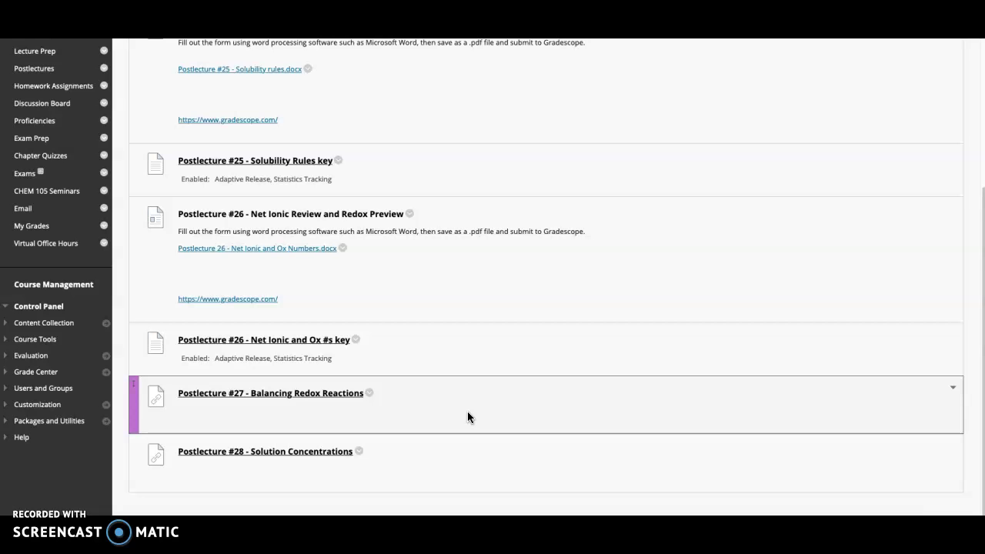
scroll(144, 436, "up", 3)
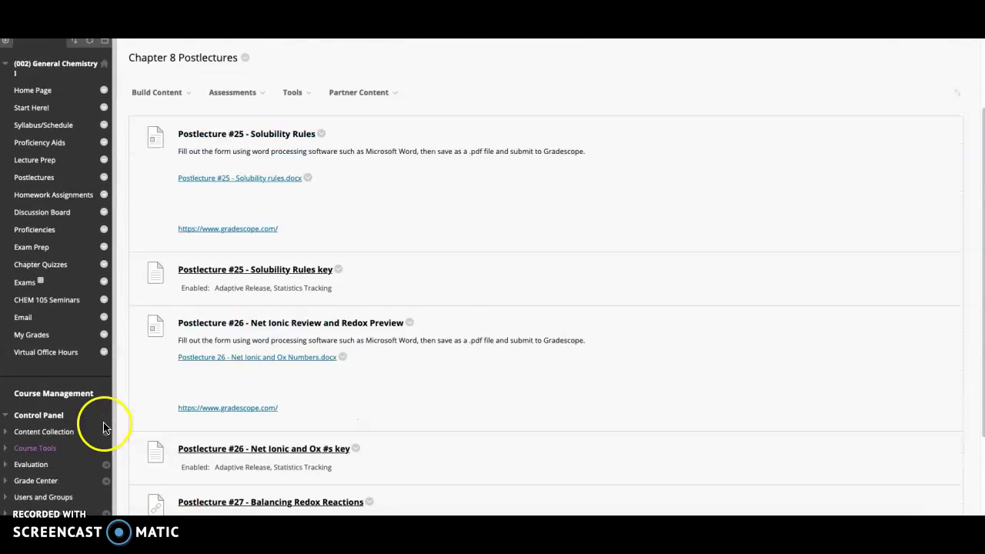
Go to the Discussion Board and review the Daily Check-in forums and the Week 9 Q&A forum.
scroll(106, 428, "up", 3)
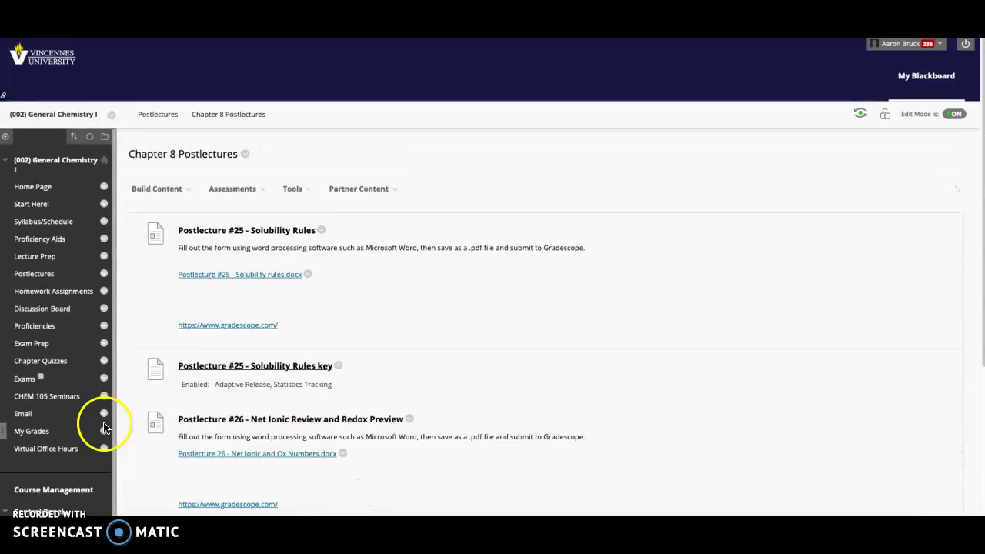
left_click(65, 240)
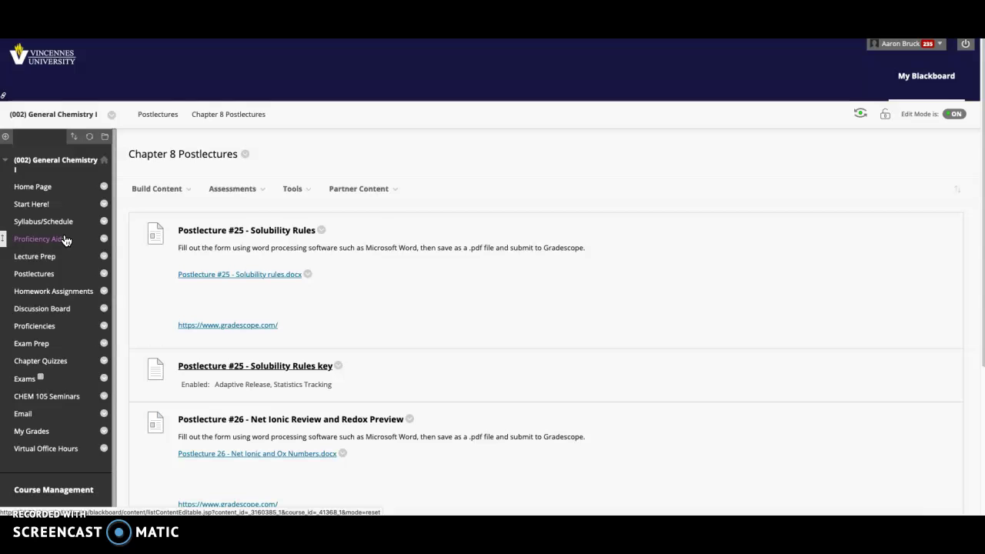
left_click_drag(67, 252, 66, 306)
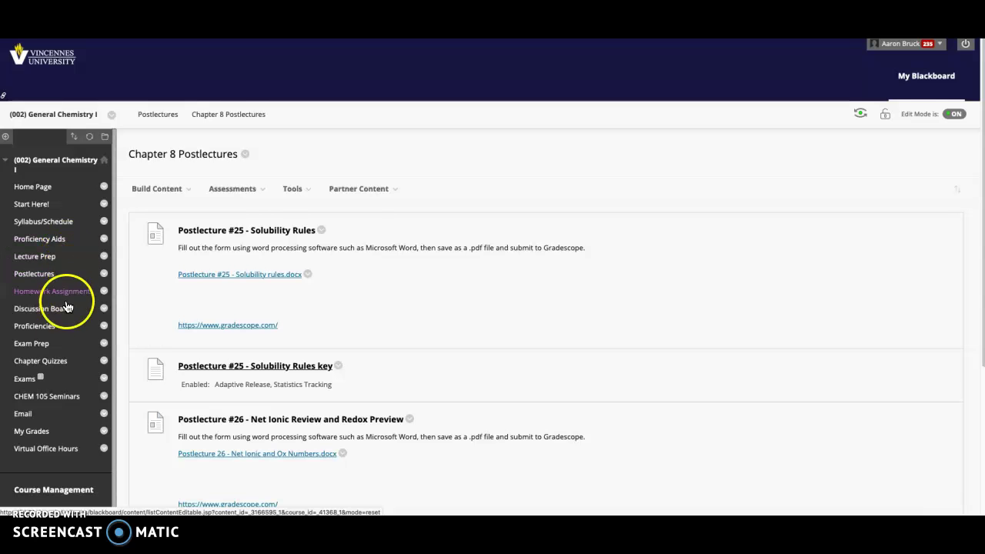
left_click(67, 309)
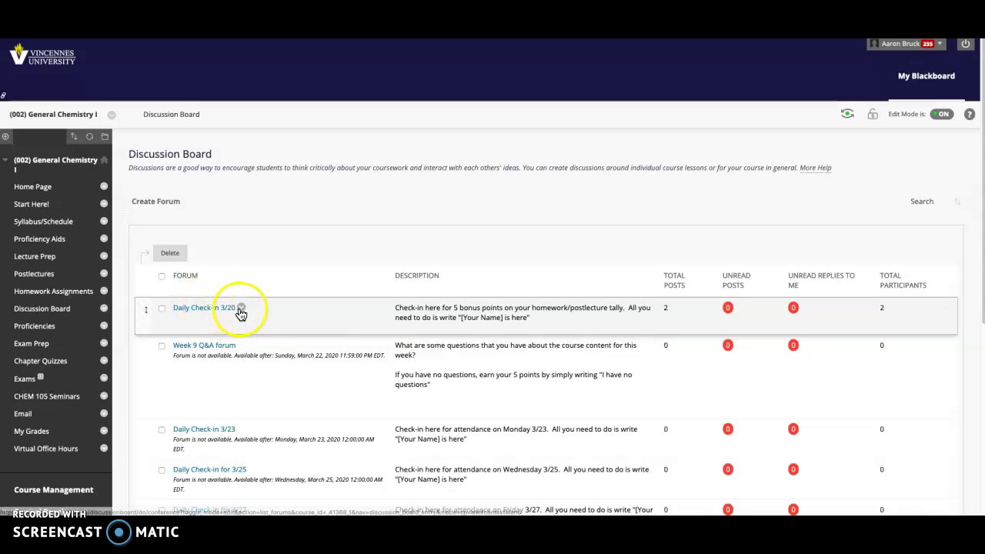
scroll(224, 353, "down", 1)
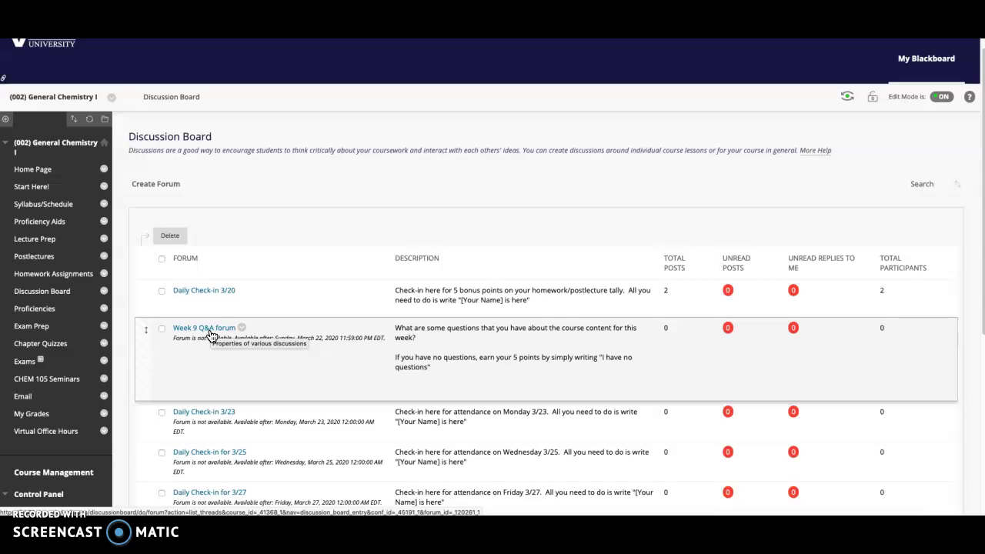
left_click(192, 359)
left_click(128, 185)
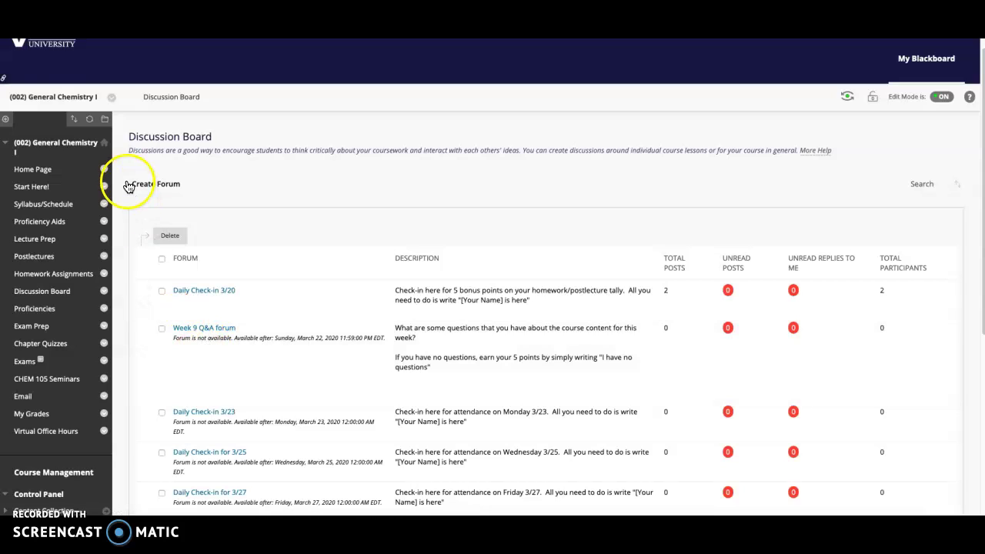